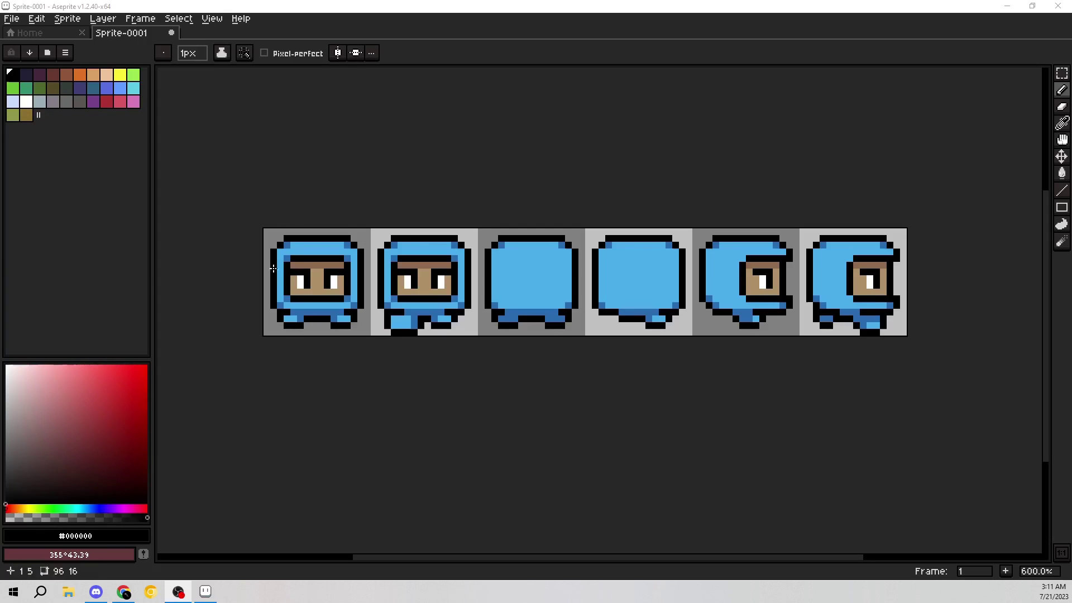
Examine the front, back and side poses of the blue character across the six-frame sprite sheet.
drag(445, 253, 659, 282)
scroll(559, 270, up, 4)
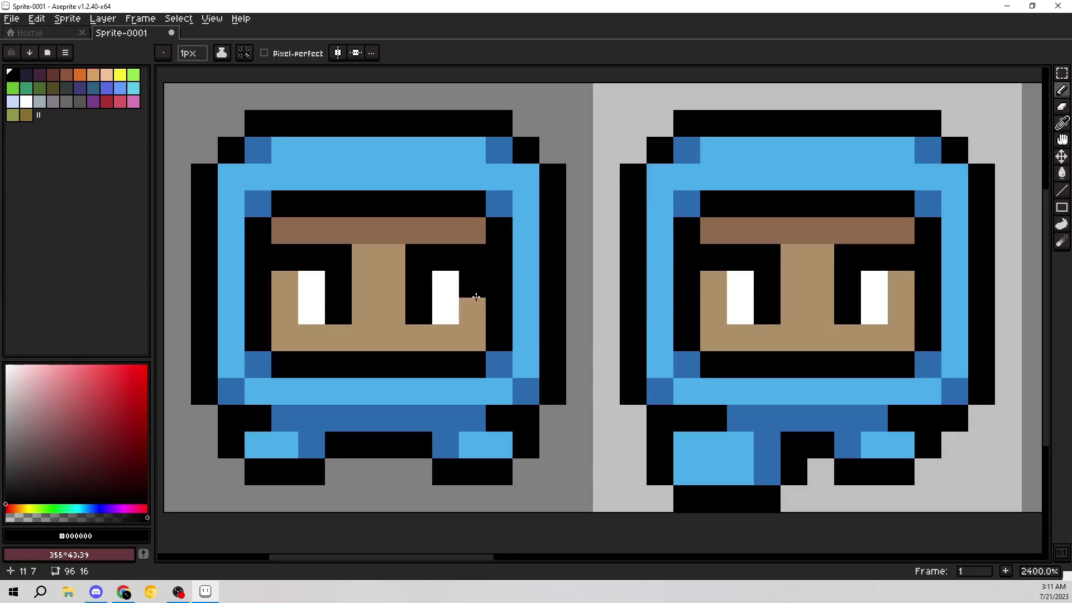
drag(905, 303, 655, 294)
scroll(654, 294, down, 4)
drag(779, 296, 570, 296)
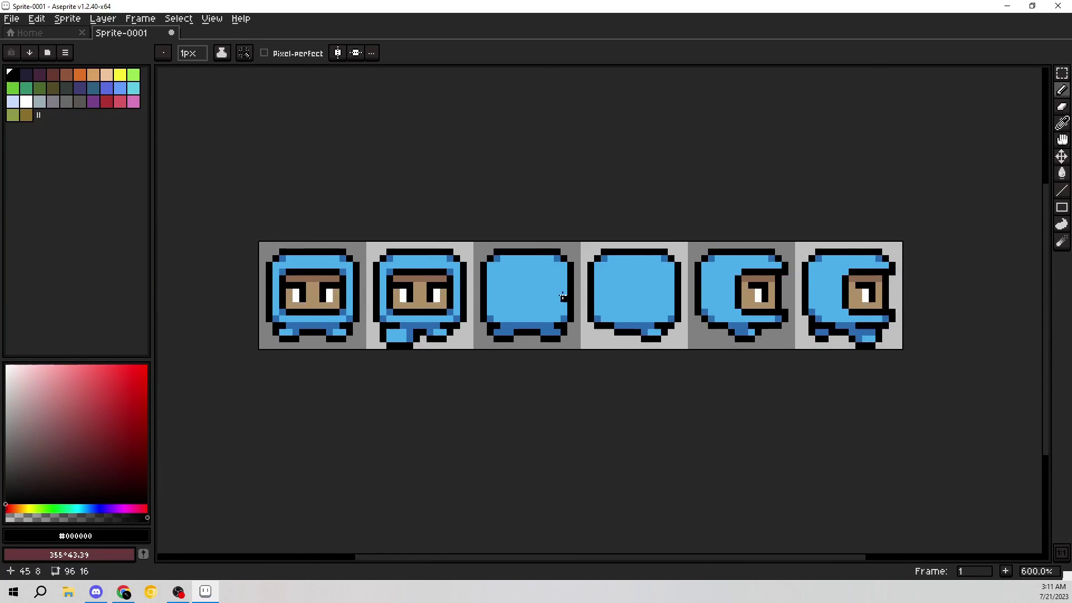
scroll(570, 296, up, 3)
scroll(637, 305, up, 2)
scroll(402, 285, right, 5)
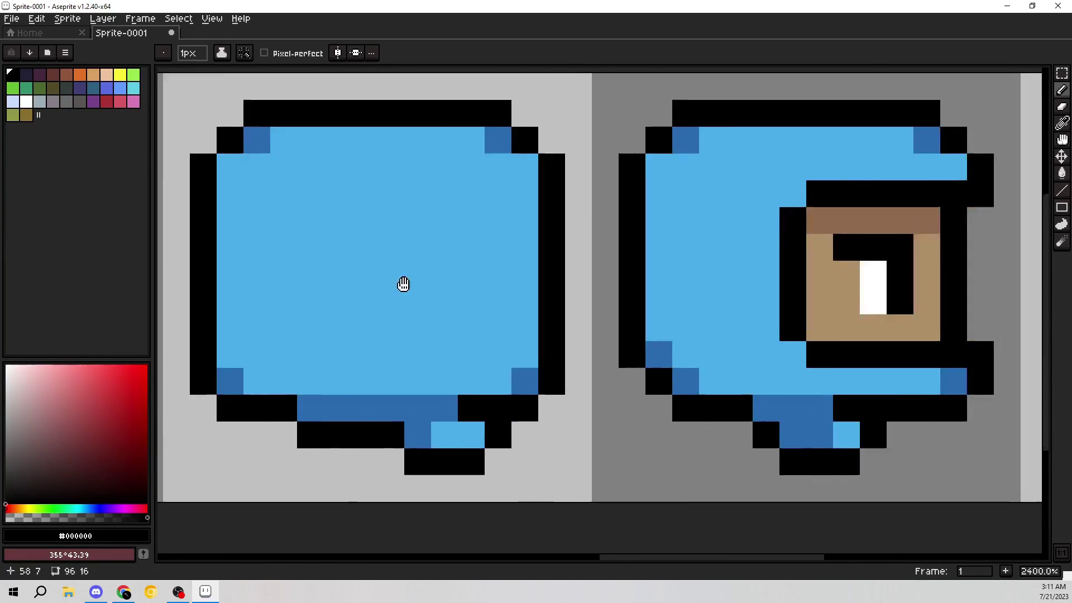
drag(453, 303, 493, 304)
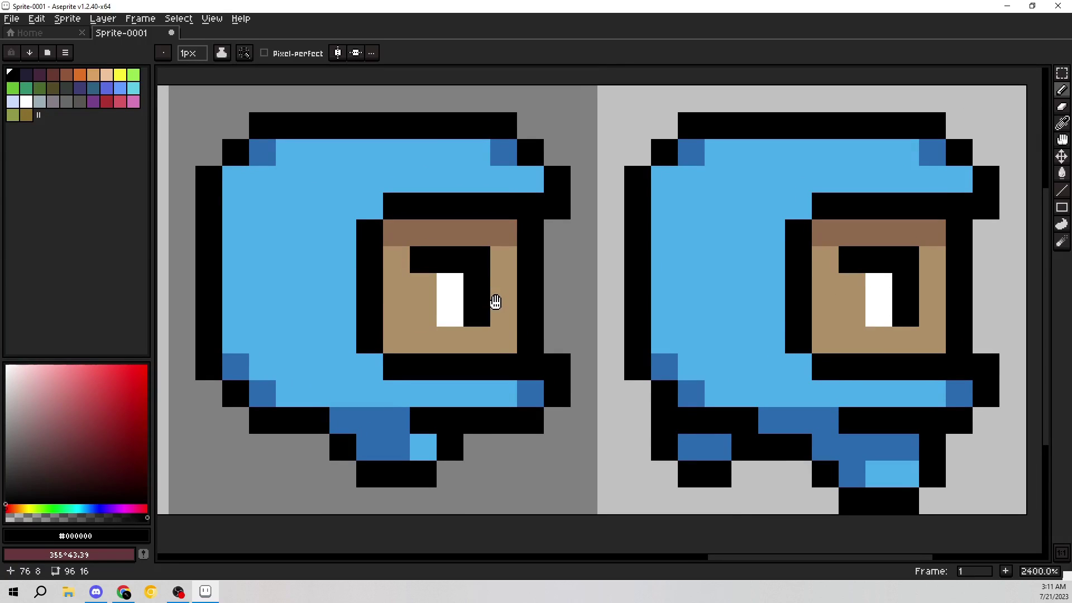
scroll(677, 390, down, 7)
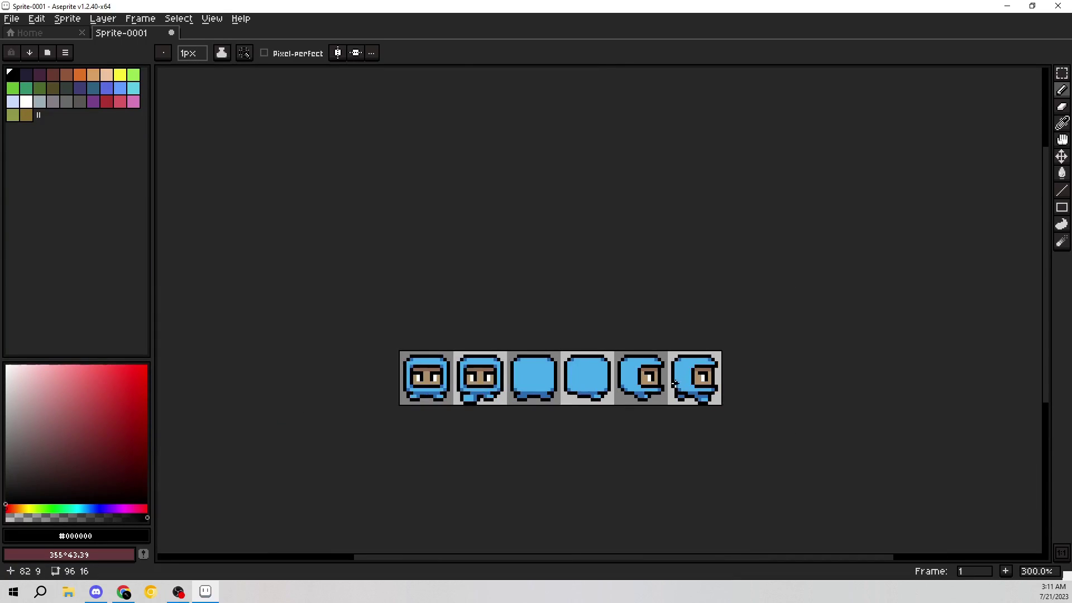
Compare the standing and walking frames in each pair, checking how the feet differ in the front, back and side views.
drag(552, 380, 622, 300)
scroll(622, 300, up, 2)
drag(419, 319, 560, 306)
scroll(556, 315, up, 7)
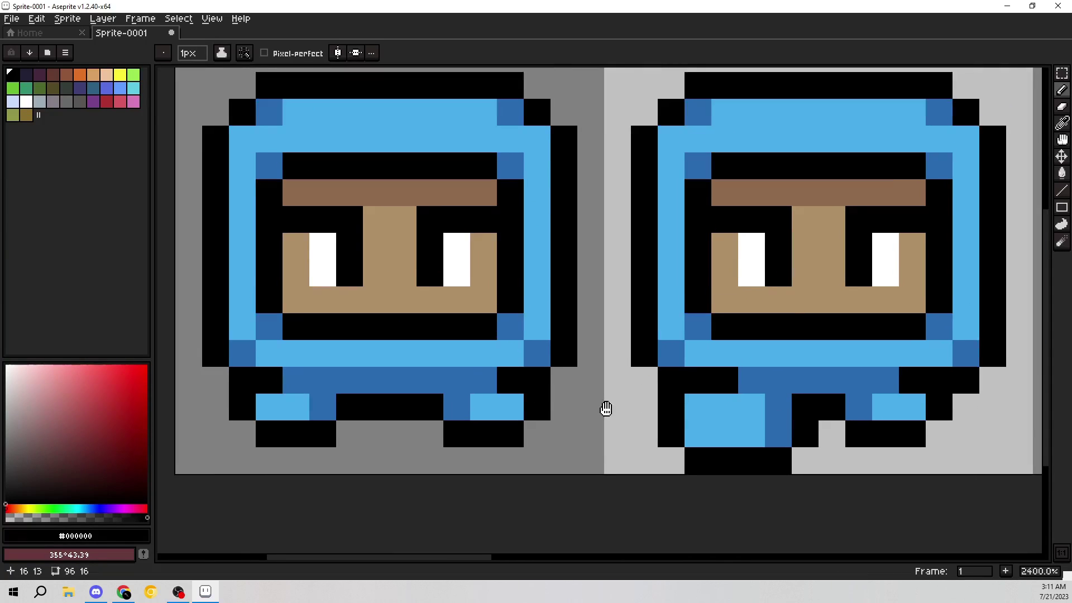
mouse_move(606, 408)
mouse_down()
mouse_move(598, 436)
mouse_move(614, 450)
mouse_up()
click(613, 450)
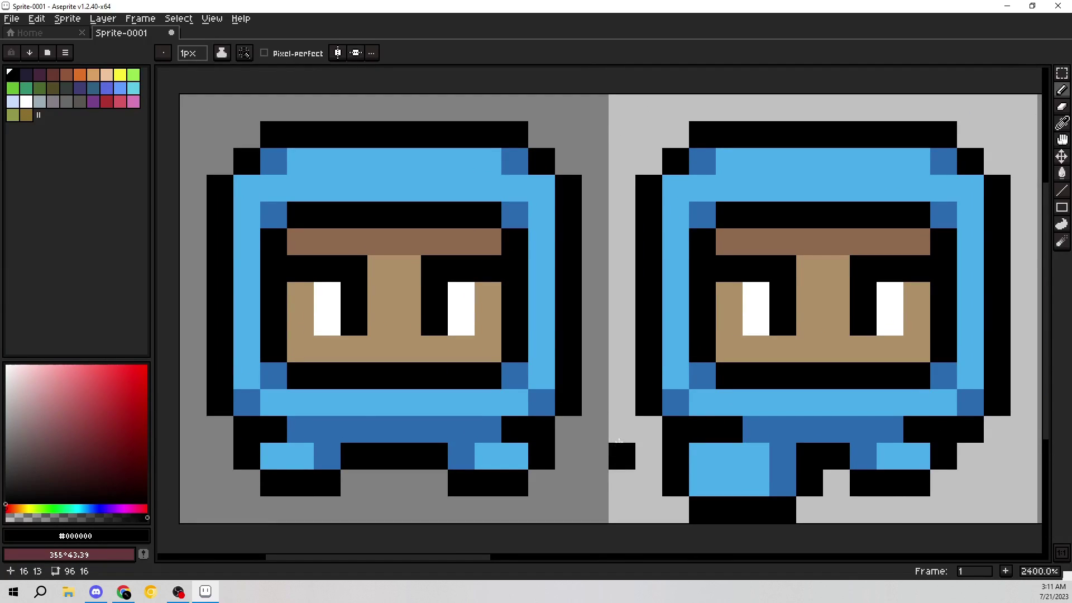
scroll(618, 441, down, 4)
scroll(605, 395, up, 4)
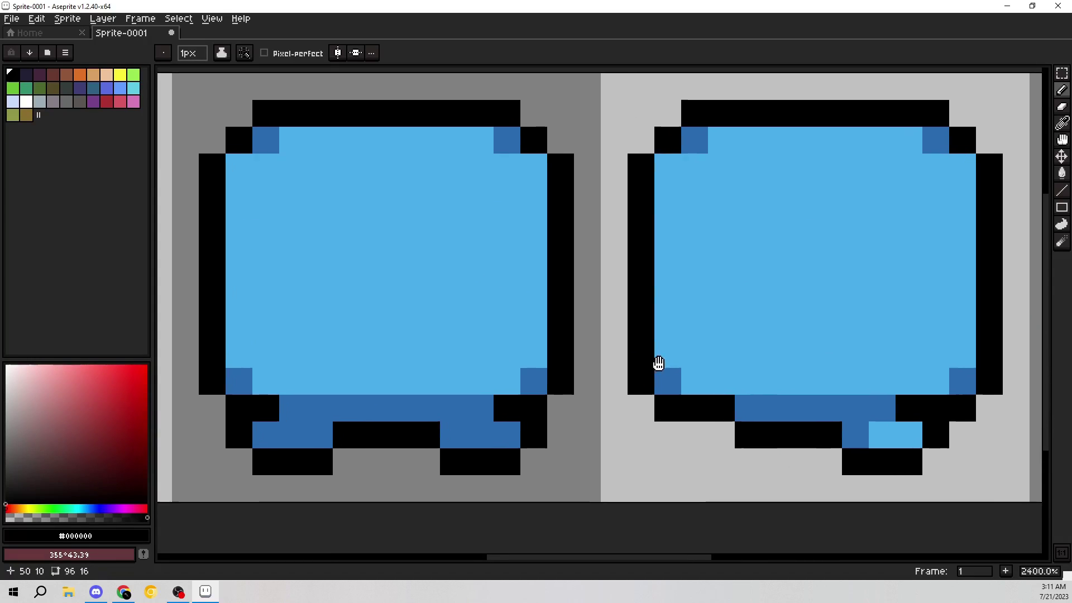
drag(659, 363, 677, 378)
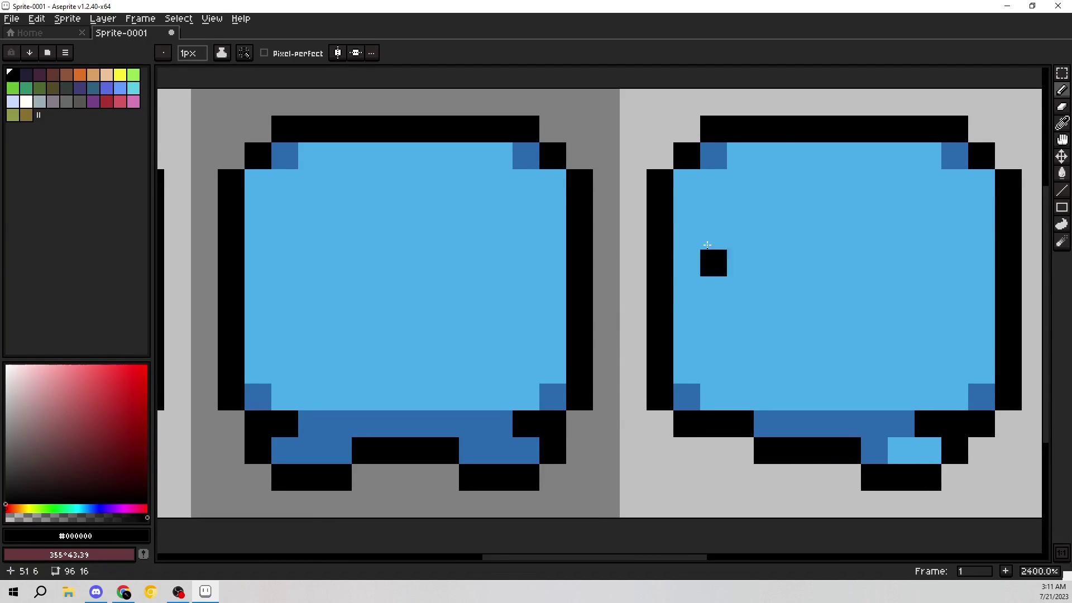
drag(836, 281, 371, 256)
mouse_move(892, 283)
mouse_down()
mouse_move(434, 316)
mouse_move(465, 303)
mouse_up()
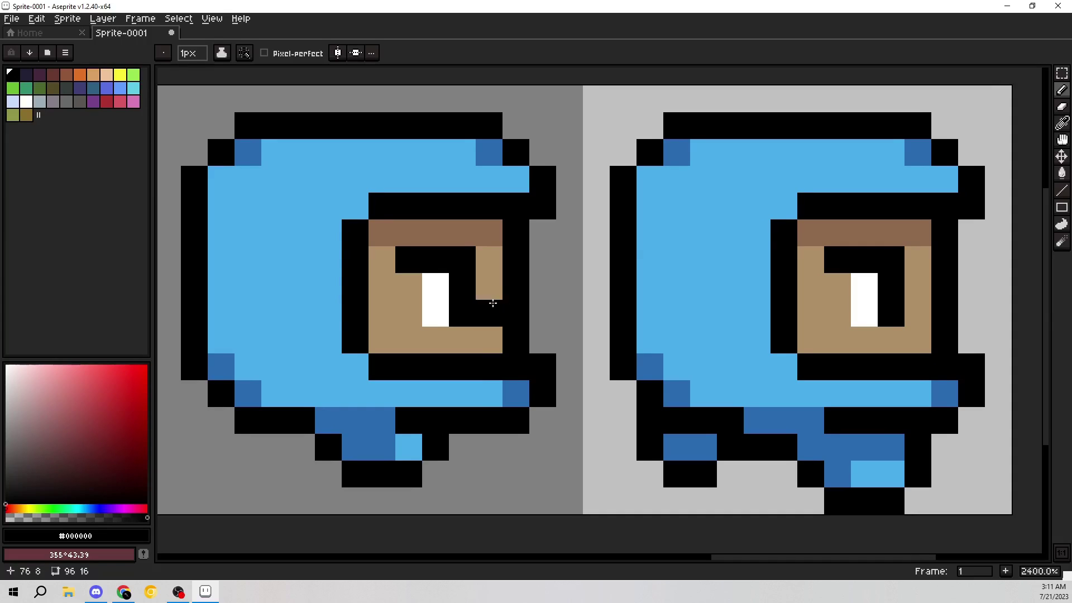
Try flipping the whole canvas horizontally so the side-view character faces left.
click(100, 19)
mouse_move(67, 20)
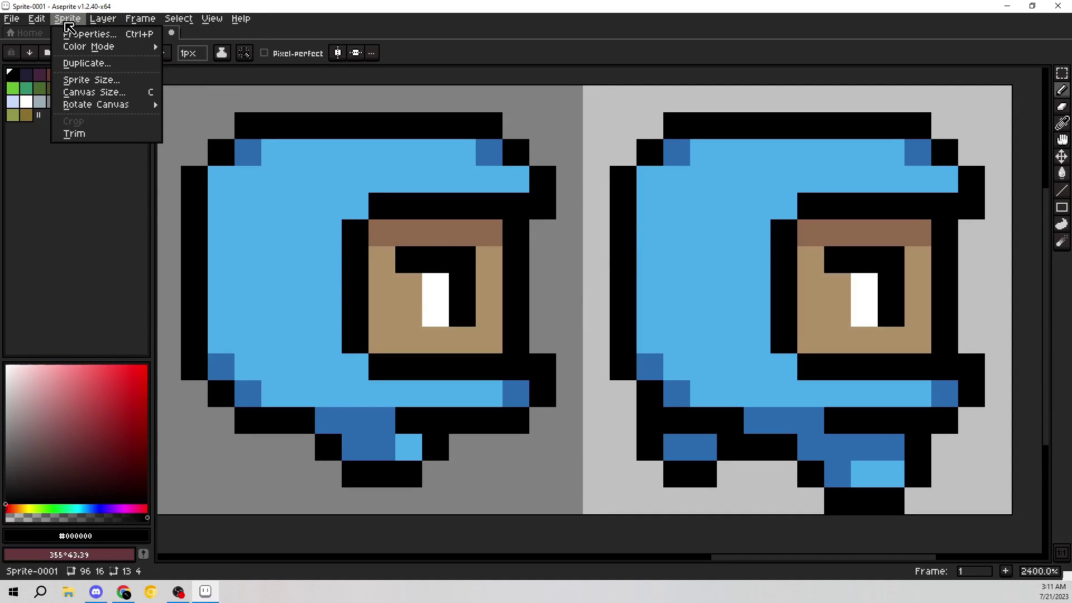
mouse_move(98, 110)
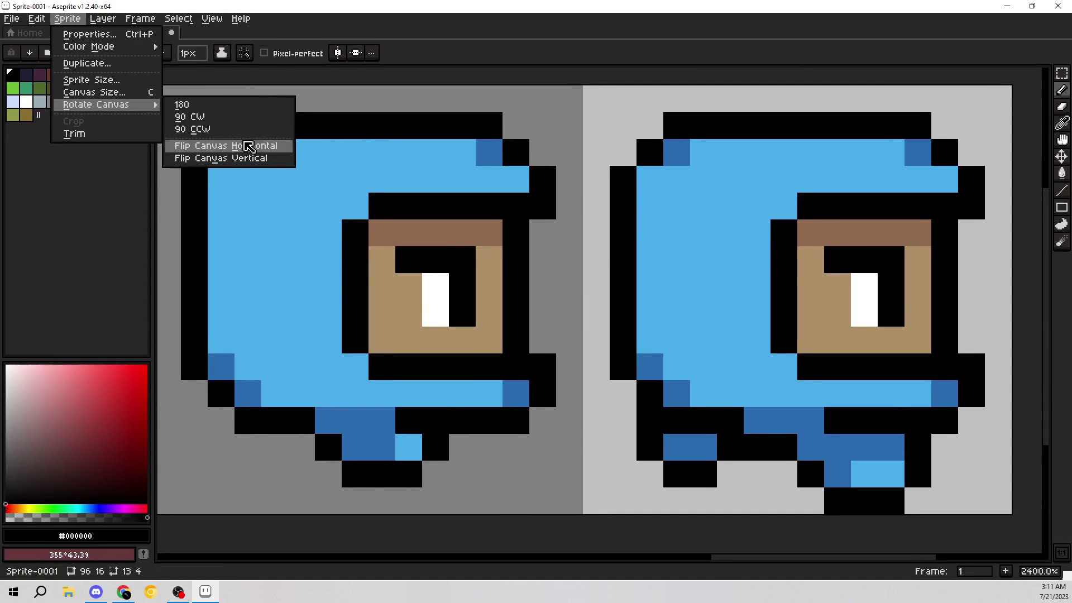
click(224, 146)
scroll(521, 266, down, 4)
scroll(522, 266, up, 2)
scroll(692, 270, up, 1)
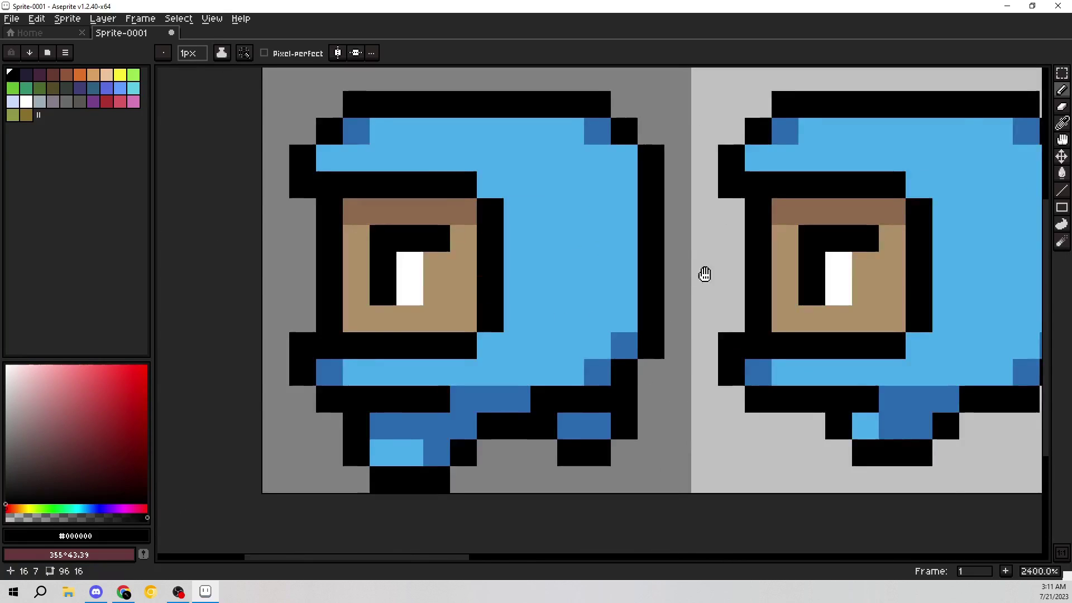
drag(704, 273, 628, 282)
key(ctrl+z)
Examine the black outlines and tile margins of the front-facing and back-facing frames.
scroll(634, 283, down, 5)
drag(799, 298, 594, 287)
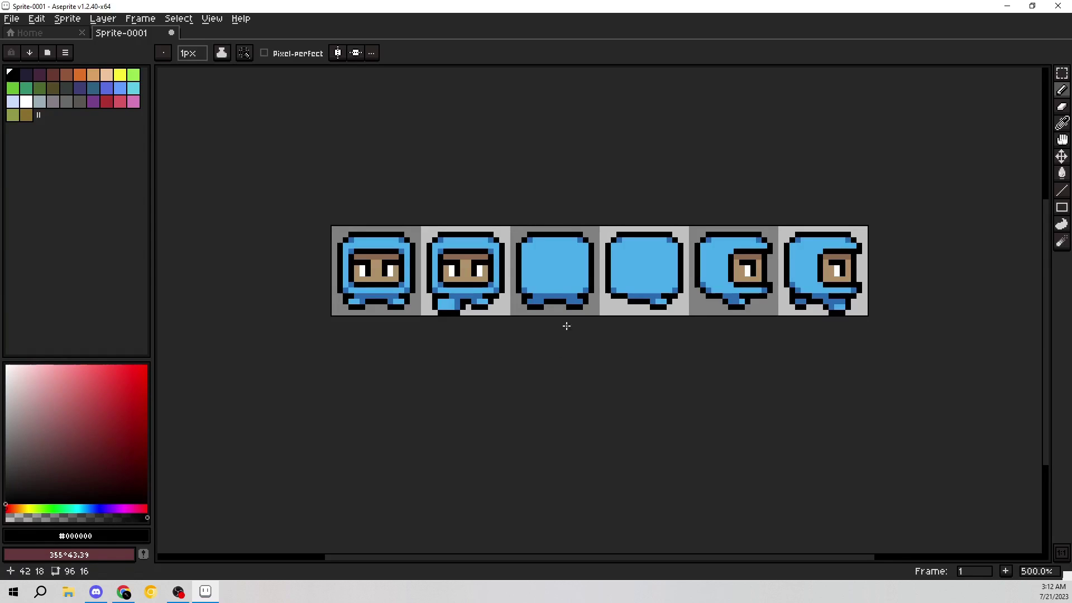
drag(564, 306, 712, 310)
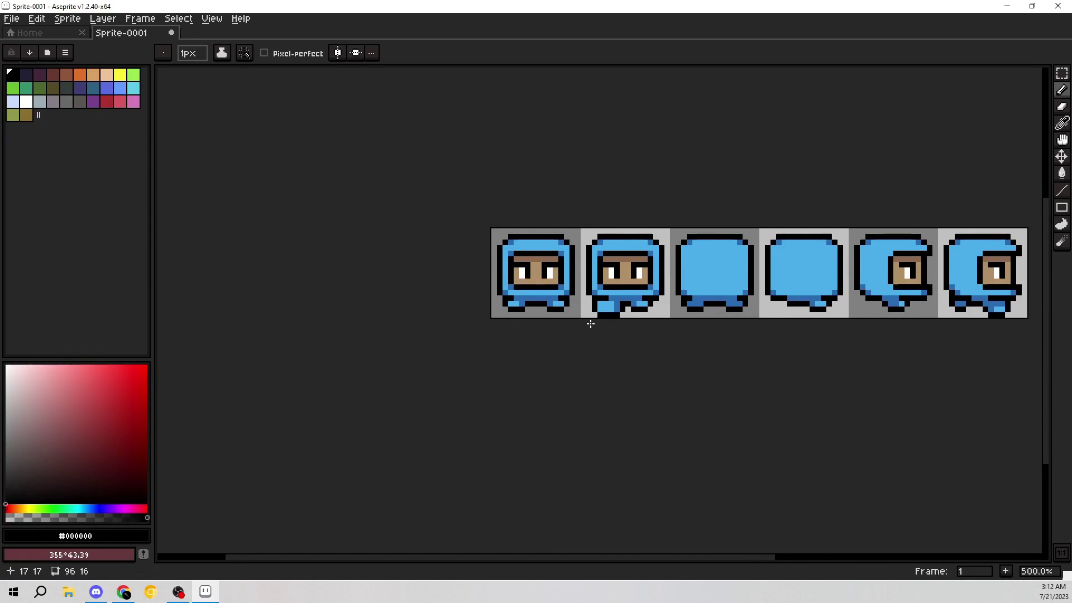
scroll(589, 322, up, 4)
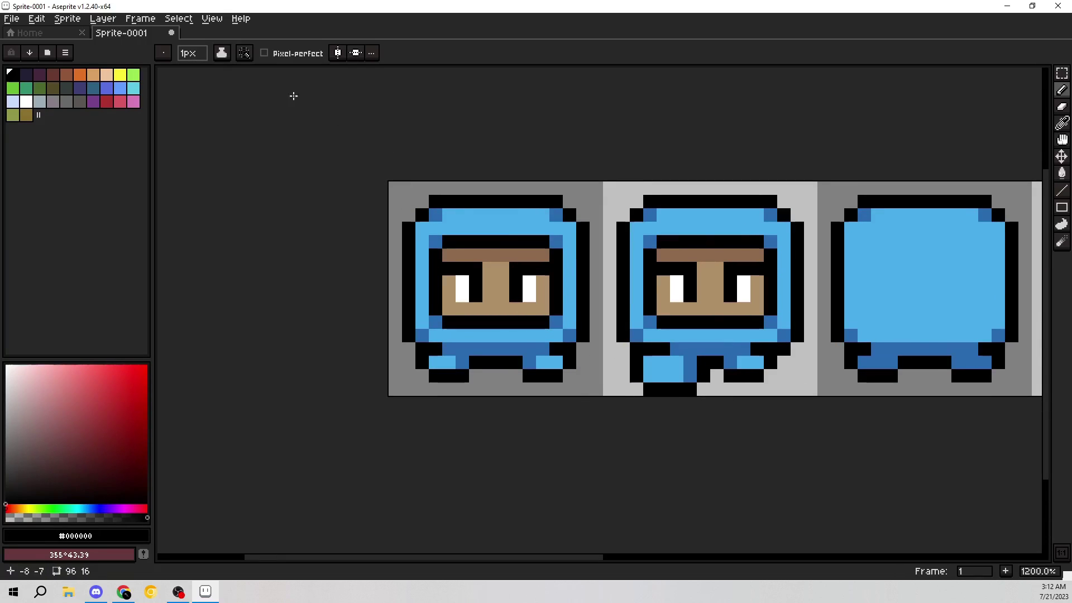
scroll(515, 238, up, 1)
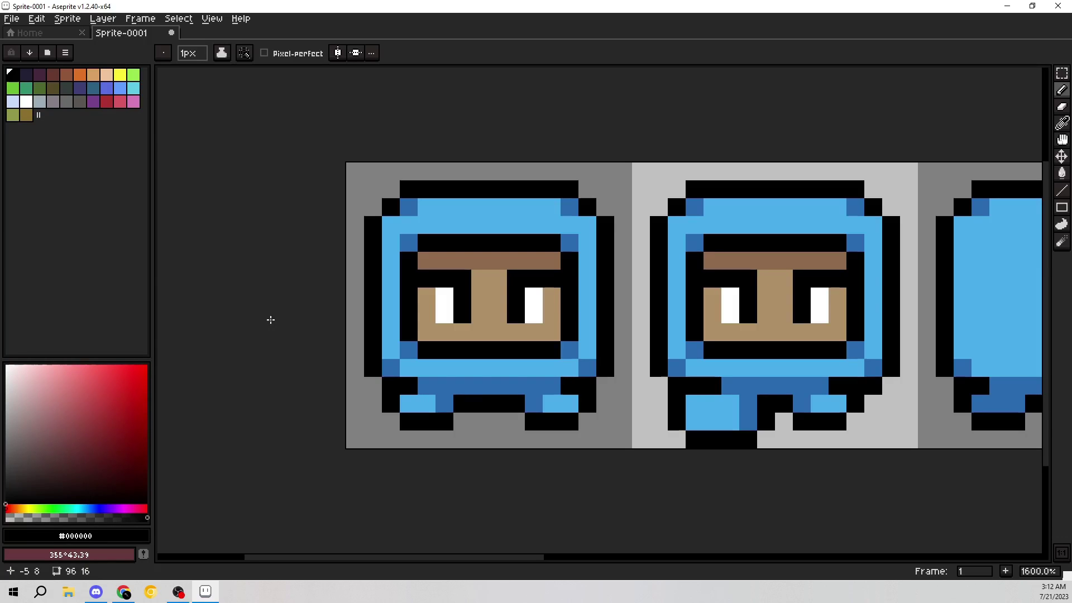
drag(415, 292, 541, 273)
scroll(673, 187, up, 1)
drag(707, 196, 570, 164)
scroll(657, 346, down, 2)
scroll(658, 355, right, 2)
scroll(754, 336, right, 3)
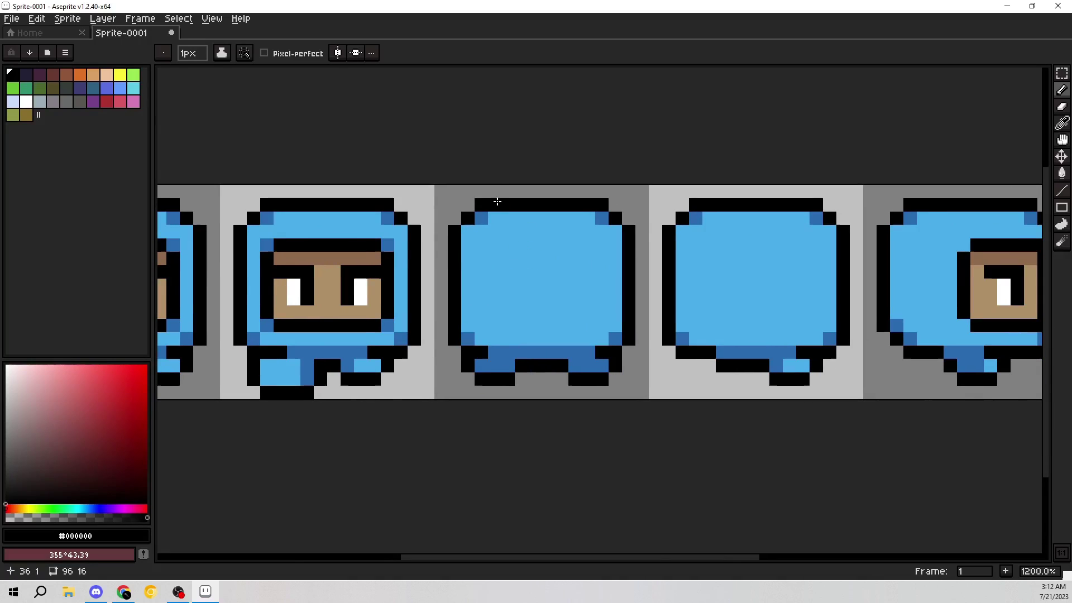
Try drawing a black pencil border along the left and upper edges of the third frame's tile.
drag(440, 191, 442, 383)
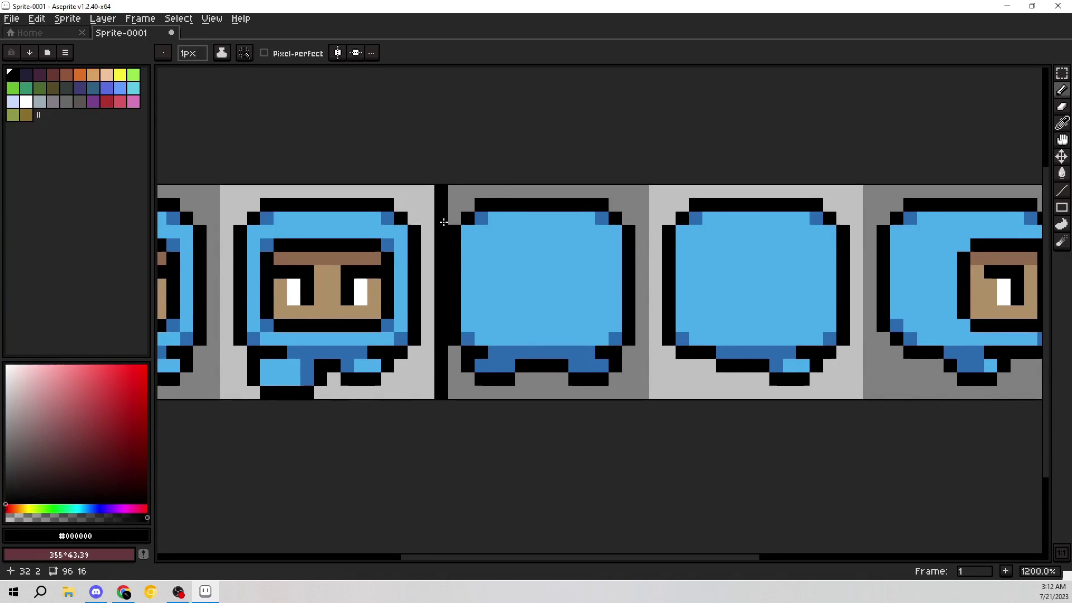
mouse_move(446, 194)
mouse_down()
mouse_move(638, 194)
mouse_move(642, 207)
mouse_up()
key(ctrl+z)
key(ctrl+z)
Set the drawing colour to a bright red, based on the dark red palette swatch.
drag(473, 290, 664, 285)
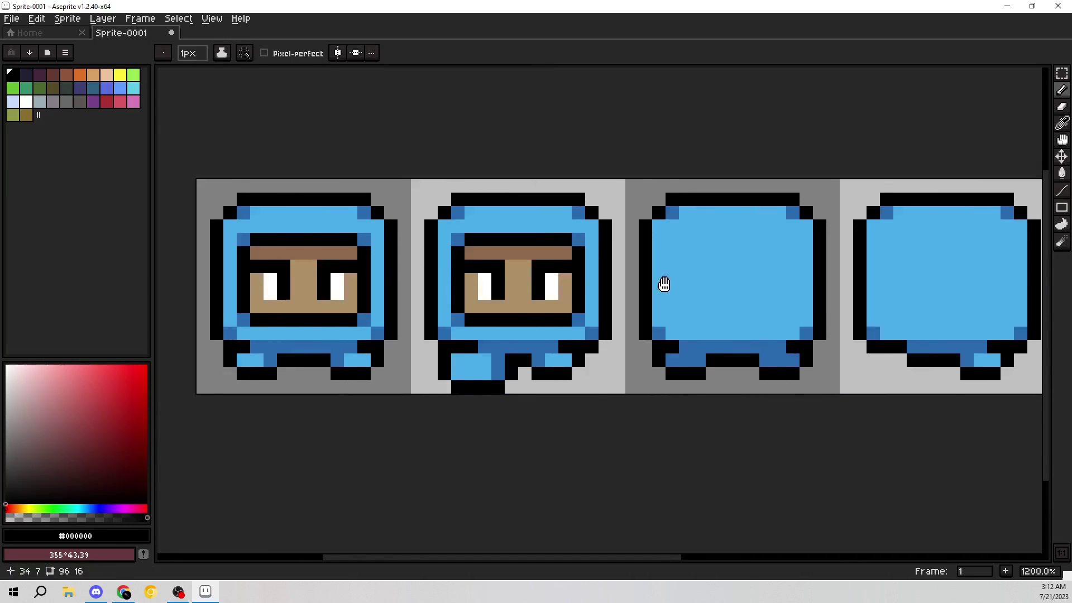
scroll(664, 285, left, 1)
click(134, 88)
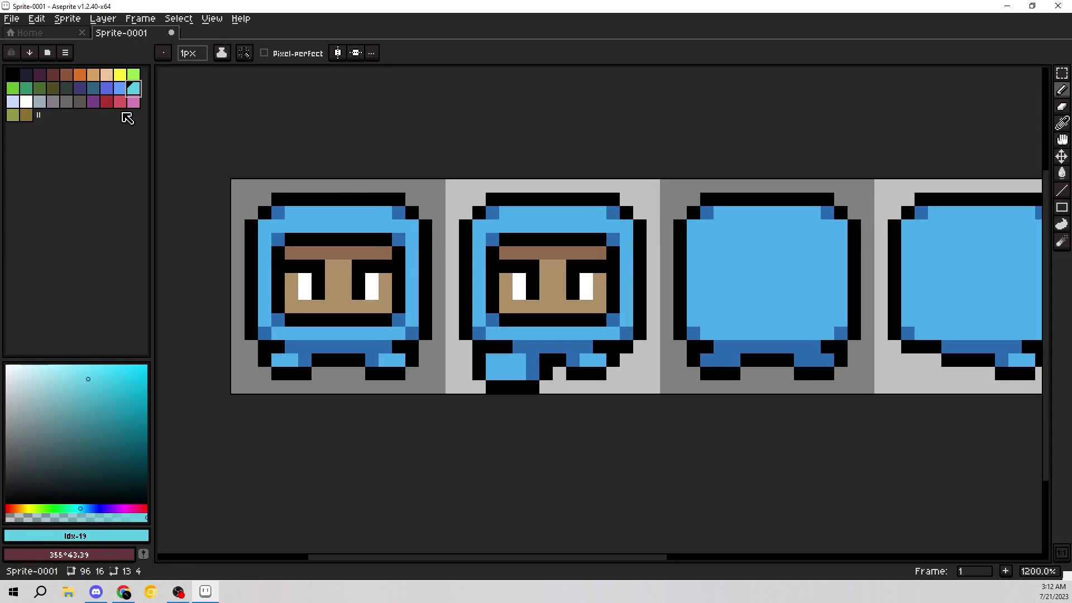
click(107, 102)
drag(114, 388, 117, 302)
drag(490, 225, 665, 208)
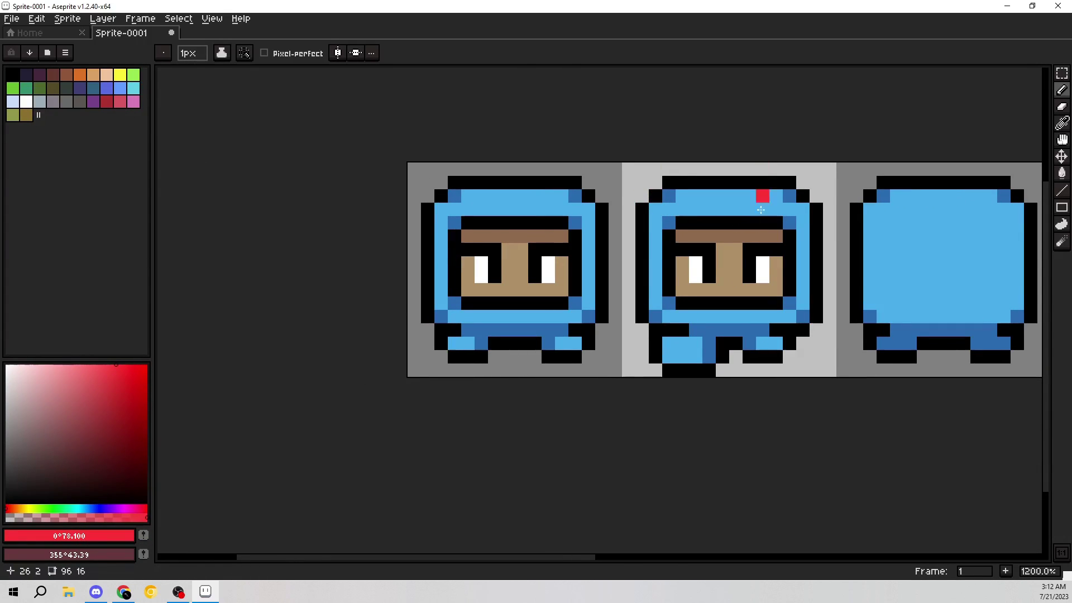
Examine the side-view frames, the full sheet and the first front-facing frame up close.
scroll(778, 249, right, 20)
scroll(511, 252, up, 1)
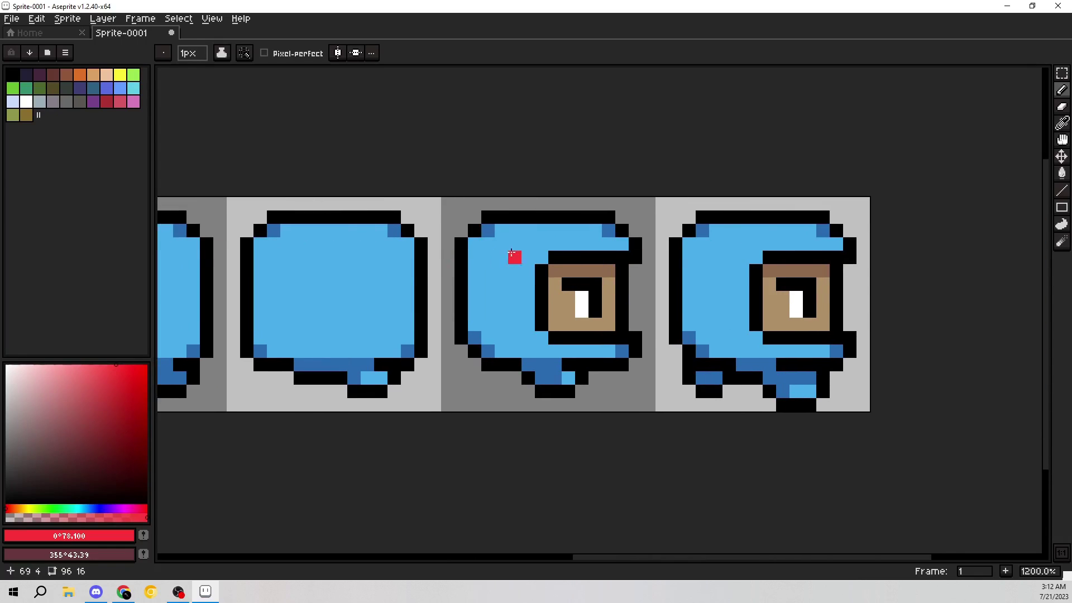
scroll(511, 253, down, 3)
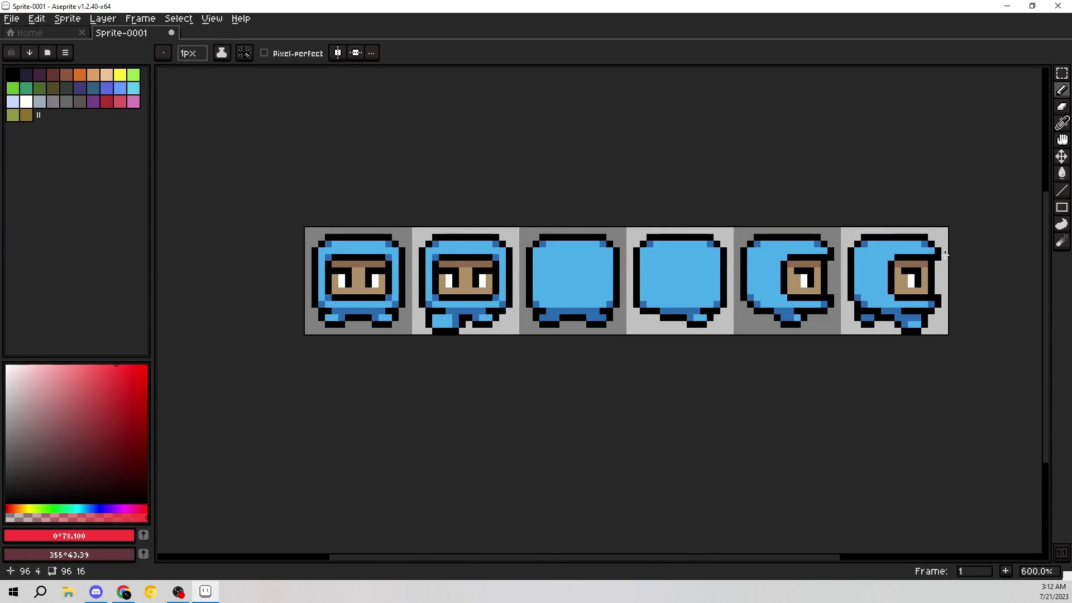
scroll(373, 280, up, 3)
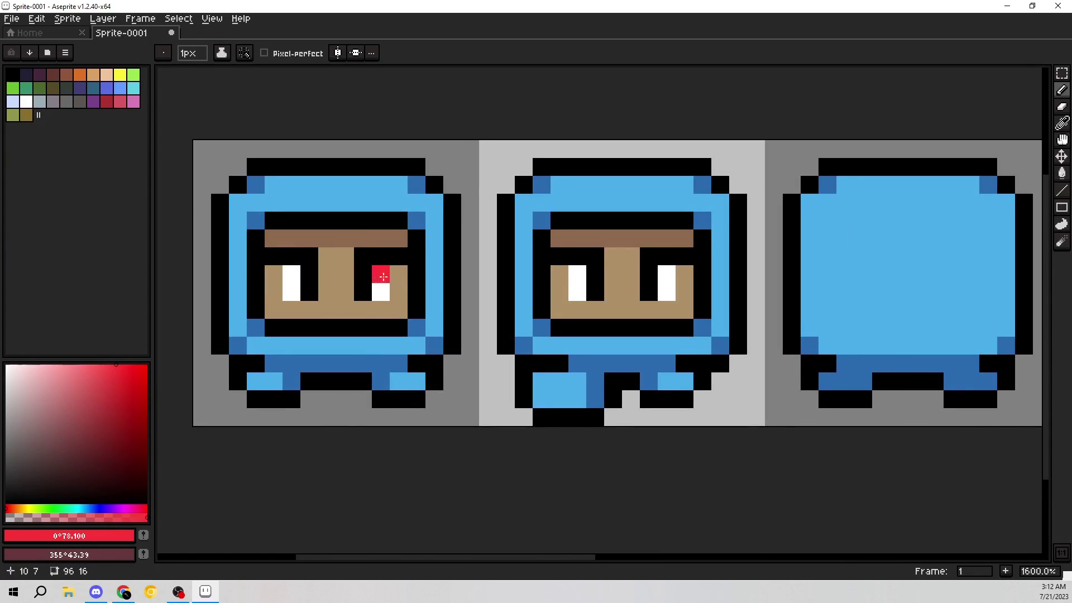
drag(373, 281, 538, 269)
scroll(552, 254, up, 1)
drag(812, 297, 989, 299)
drag(922, 305, 860, 334)
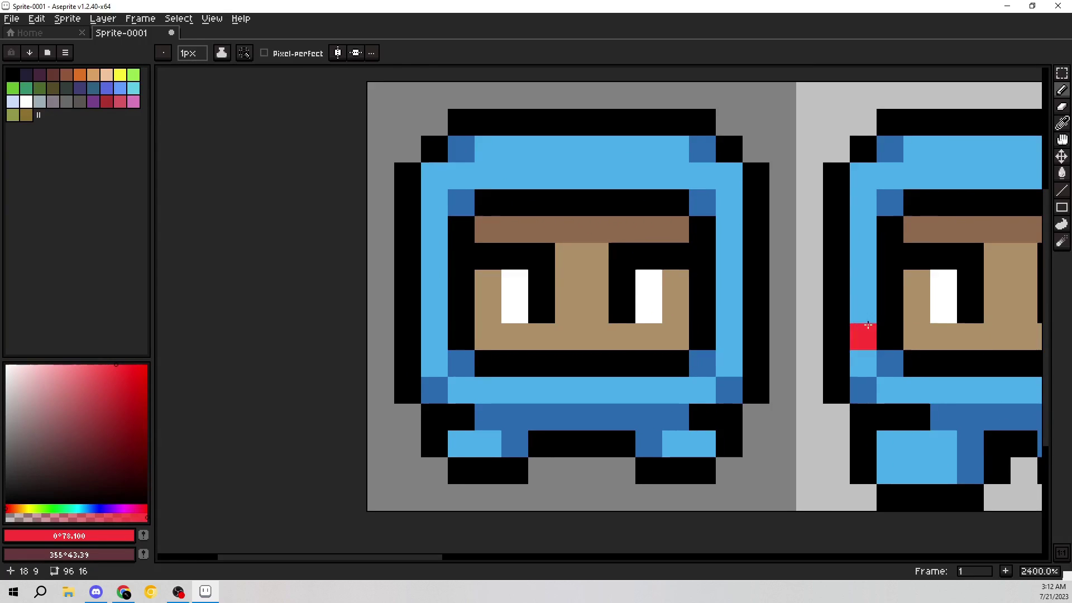
Try marking the first front-facing sprite's upper-left and lower-left outline corners with red pencil strokes.
mouse_move(407, 122)
mouse_down()
mouse_move(393, 241)
mouse_move(400, 386)
mouse_move(420, 419)
mouse_move(751, 402)
mouse_move(751, 212)
mouse_move(726, 113)
mouse_move(455, 126)
mouse_move(435, 159)
mouse_up()
key(ctrl+z)
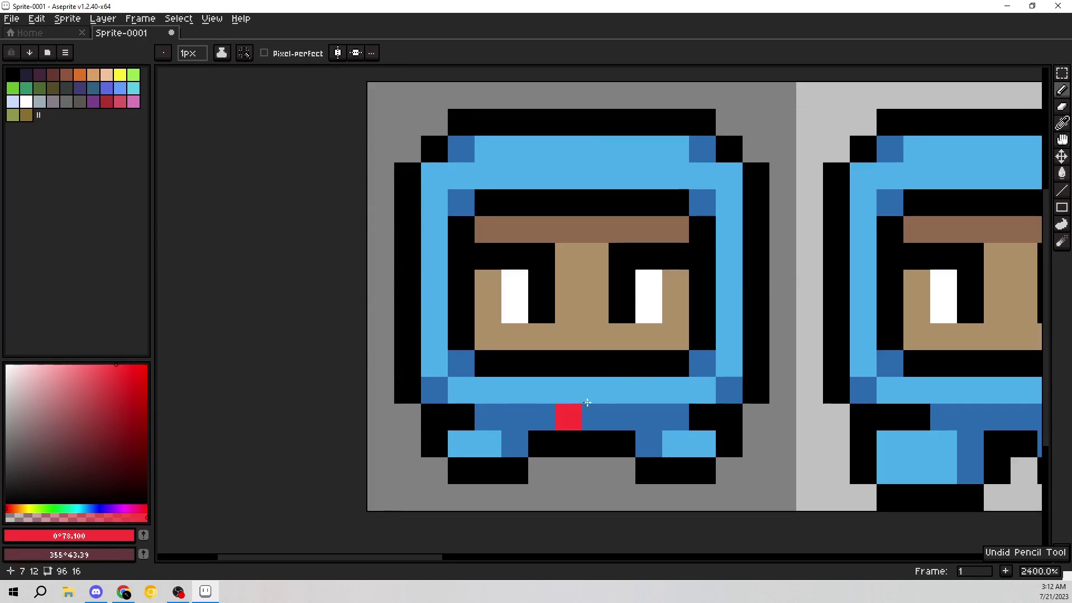
mouse_move(434, 419)
mouse_down()
mouse_move(496, 421)
mouse_move(463, 418)
mouse_up()
key(ctrl+z)
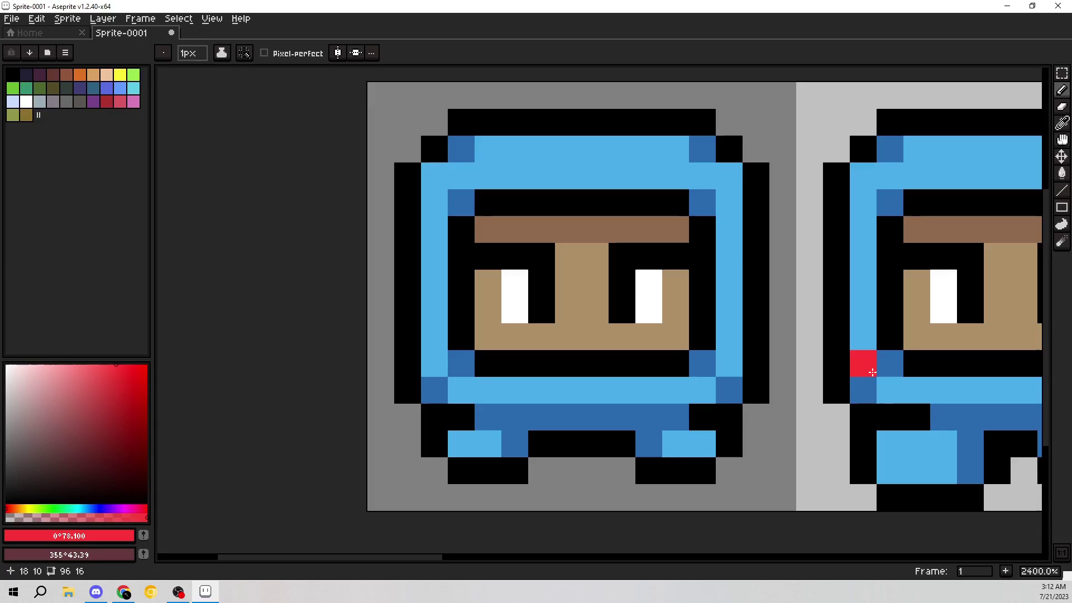
Sample the skin tone #af9068 and try filling the first front sprite's brown forehead shadow with it.
key(i)
click(570, 288)
key(g)
click(567, 223)
click(644, 310)
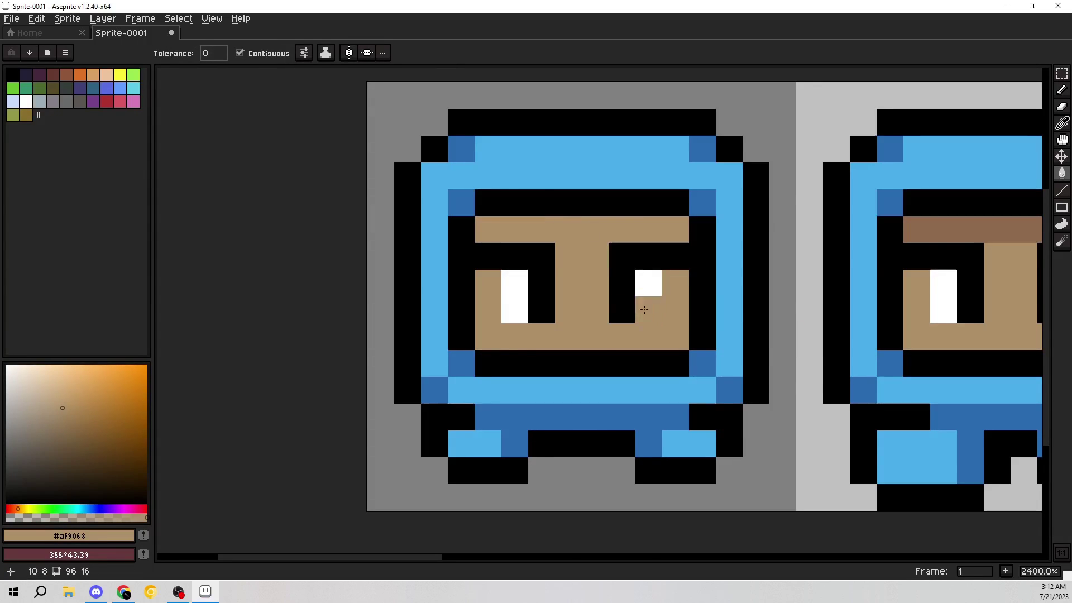
scroll(644, 310, down, 5)
scroll(498, 265, up, 7)
scroll(658, 223, down, 6)
Try filling the sheet's background with the skin tone, and undo the test fills.
click(679, 206)
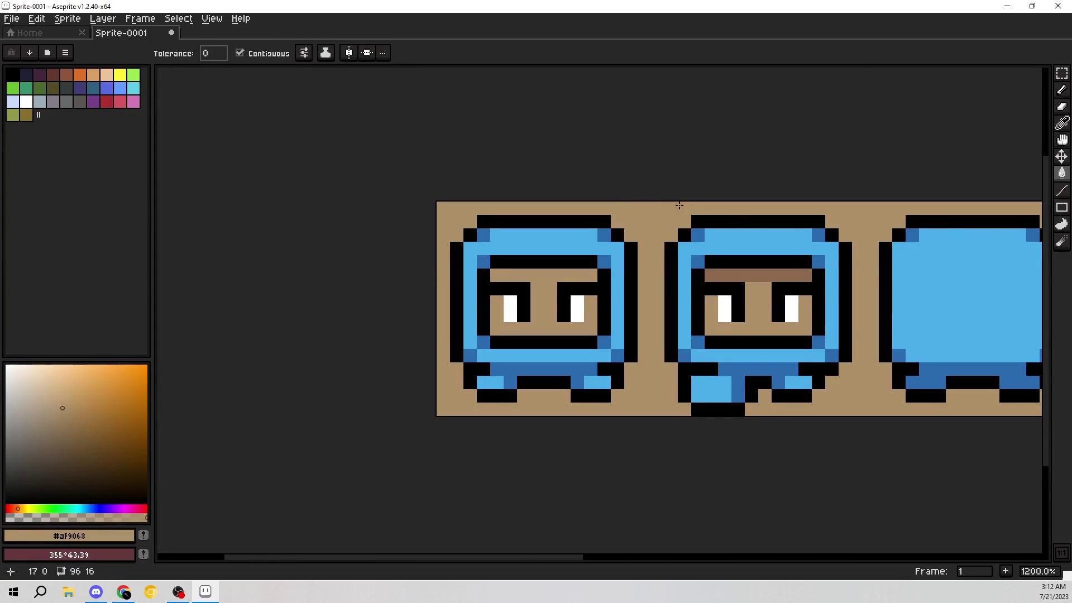
key(ctrl+z)
key(ctrl+z)
key(ctrl+z)
scroll(536, 328, up, 4)
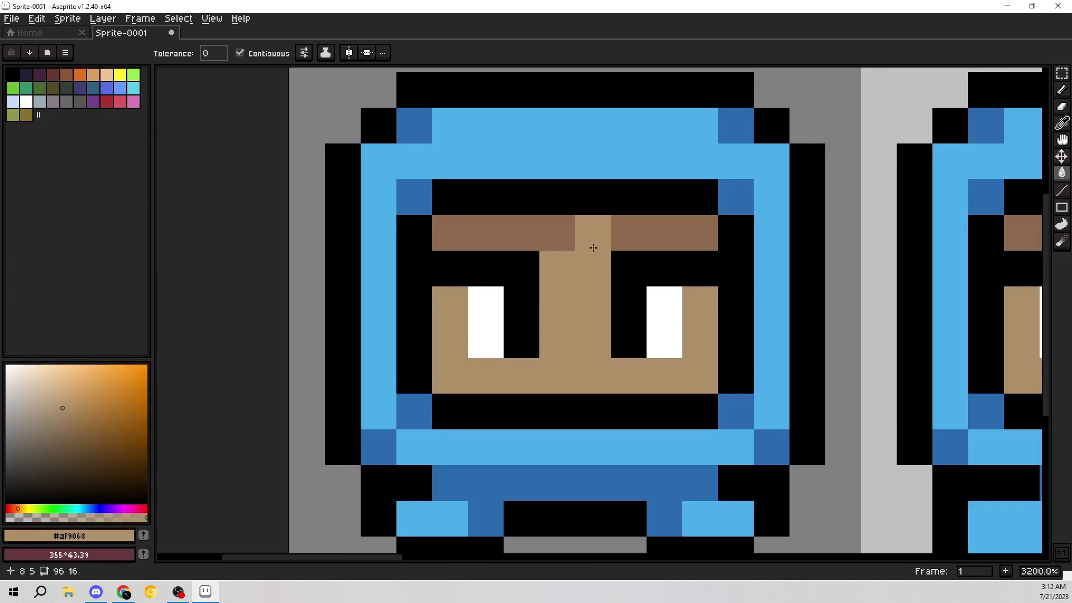
Sample the forehead shadow's brown #906a4e and try filling the sheet's background with it.
key(i)
click(597, 237)
key(g)
scroll(643, 224, down, 1)
click(682, 294)
scroll(682, 294, down, 7)
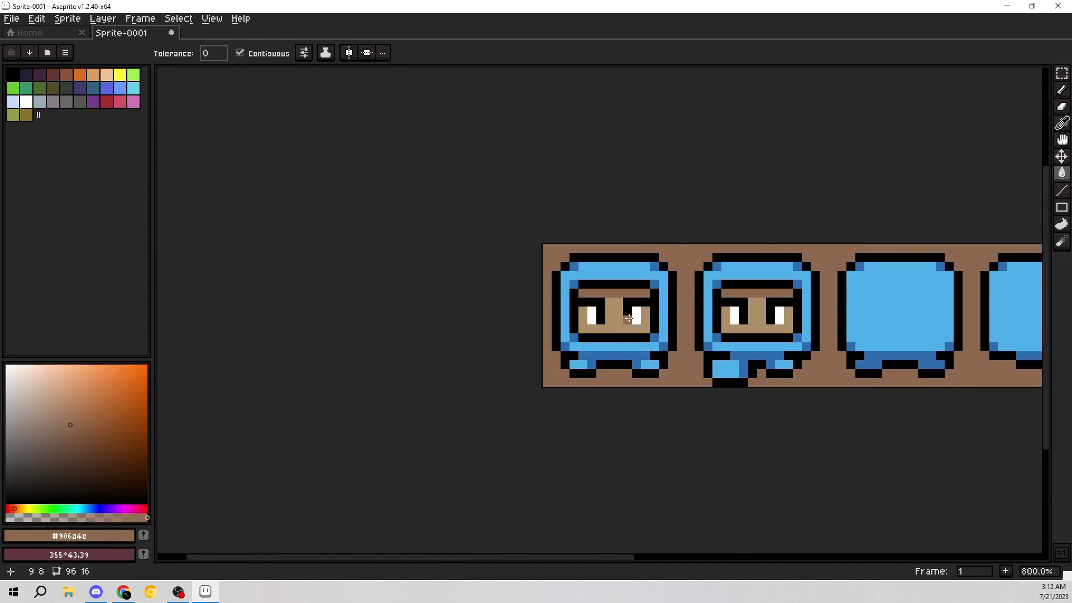
key(ctrl+z)
scroll(629, 316, up, 8)
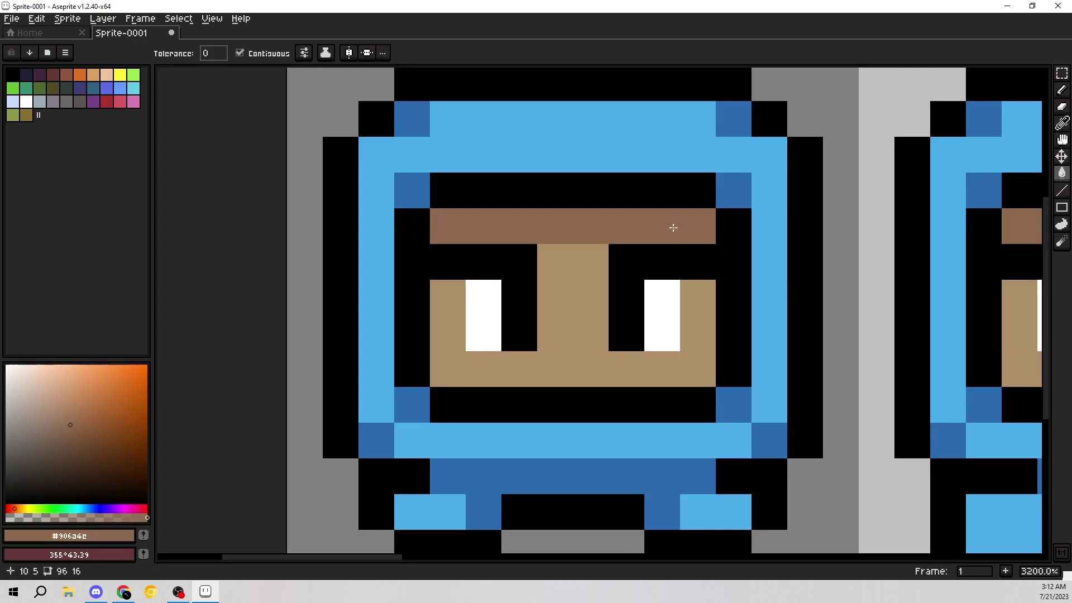
scroll(644, 230, down, 3)
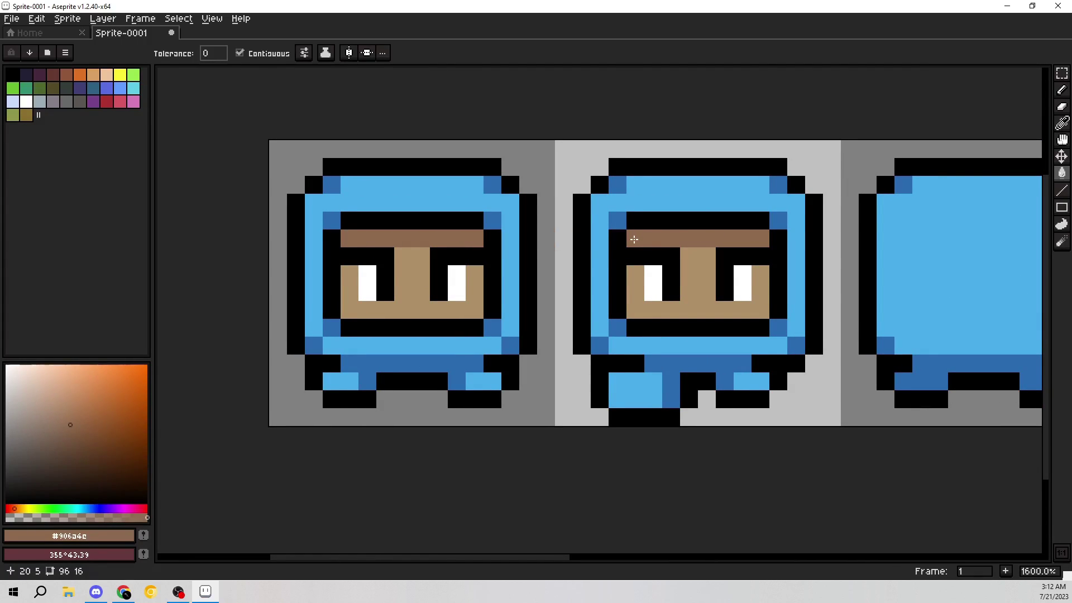
scroll(656, 236, down, 5)
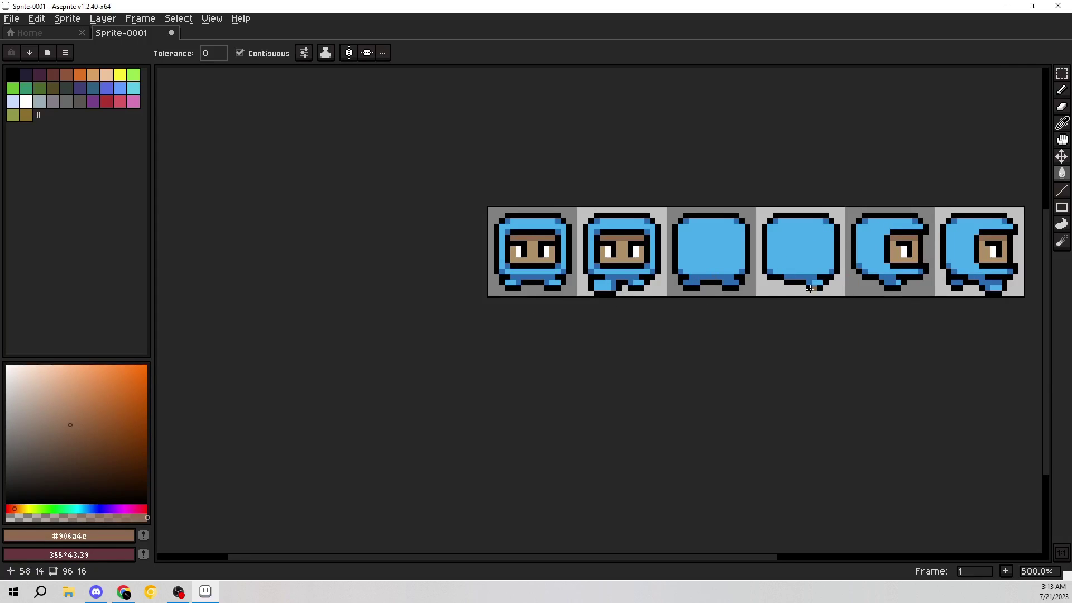
Sample the dark blue #2b6aaf from the first front-facing sprite's lower corner shading and activate the Pencil.
scroll(533, 280, up, 7)
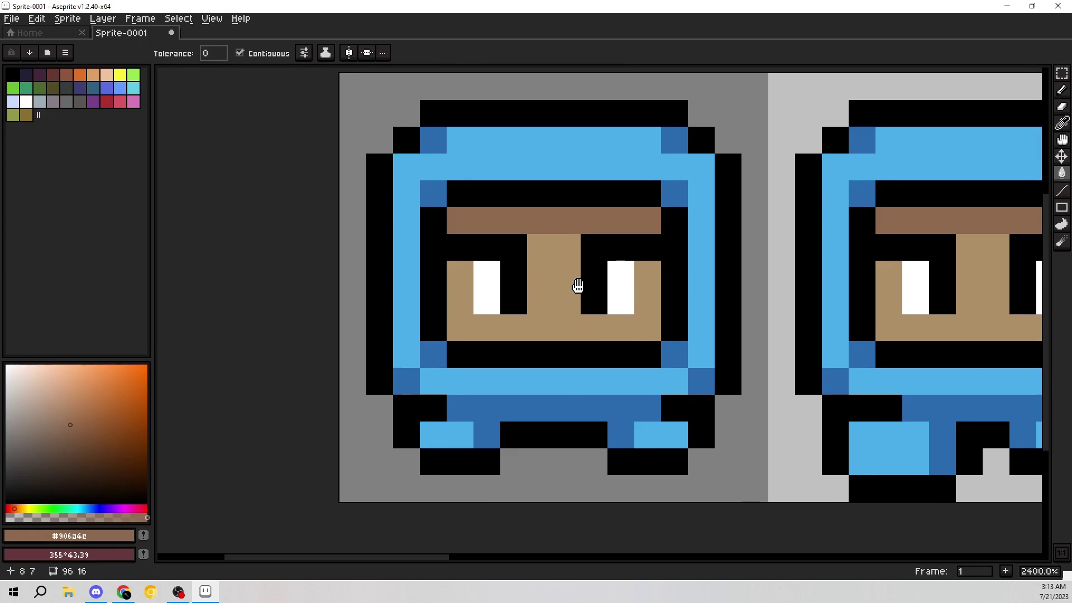
click(503, 262)
scroll(453, 257, up, 1)
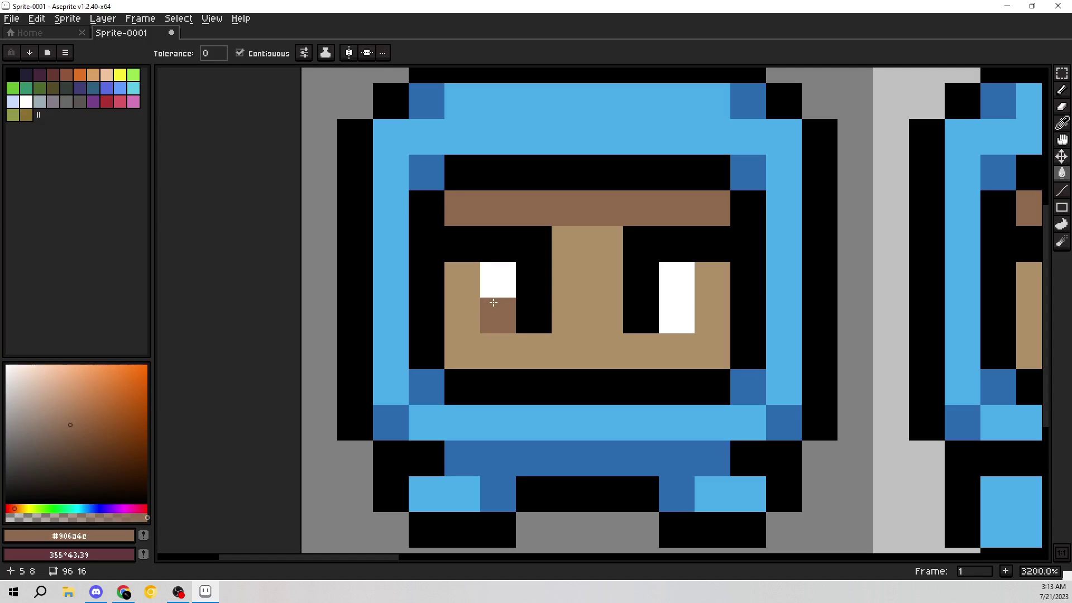
scroll(570, 311, down, 1)
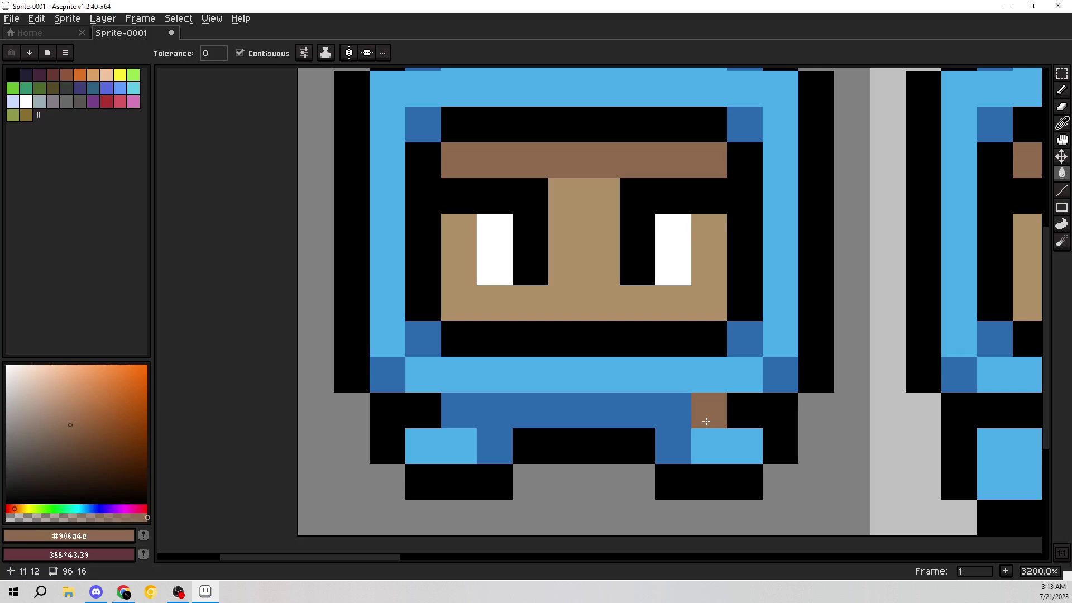
key(i)
click(780, 370)
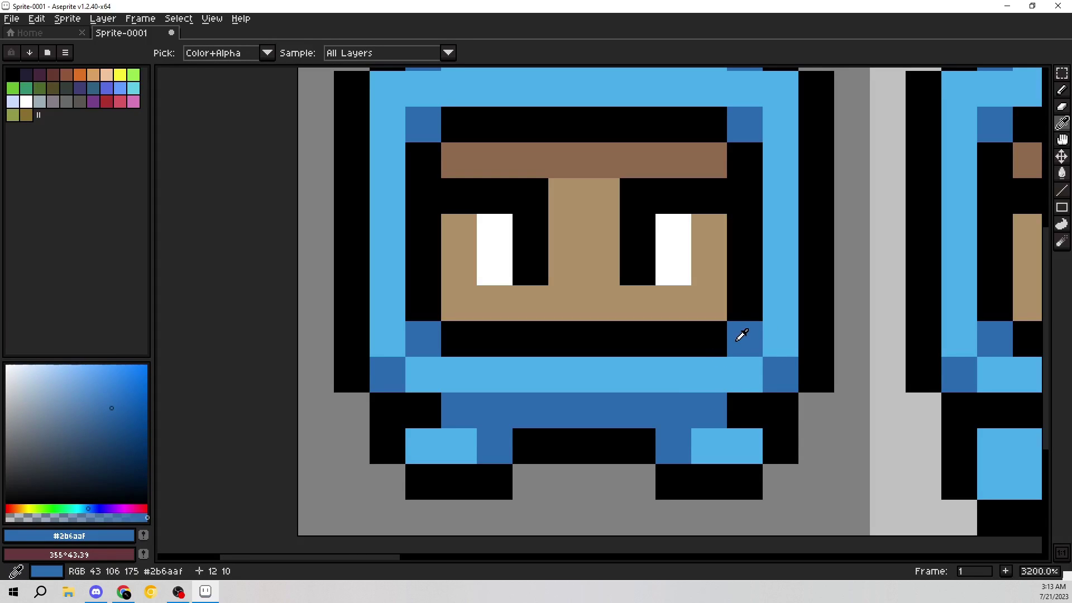
key(b)
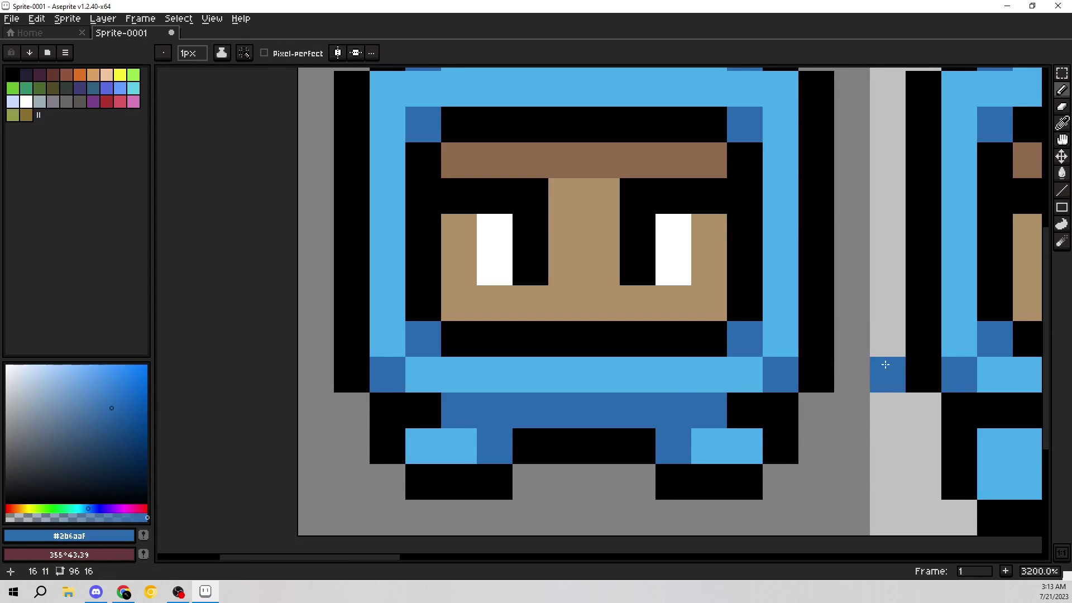
Sample the light blue #49adea and try filling the first front sprite's dark-blue underside shading with it.
drag(867, 389, 830, 359)
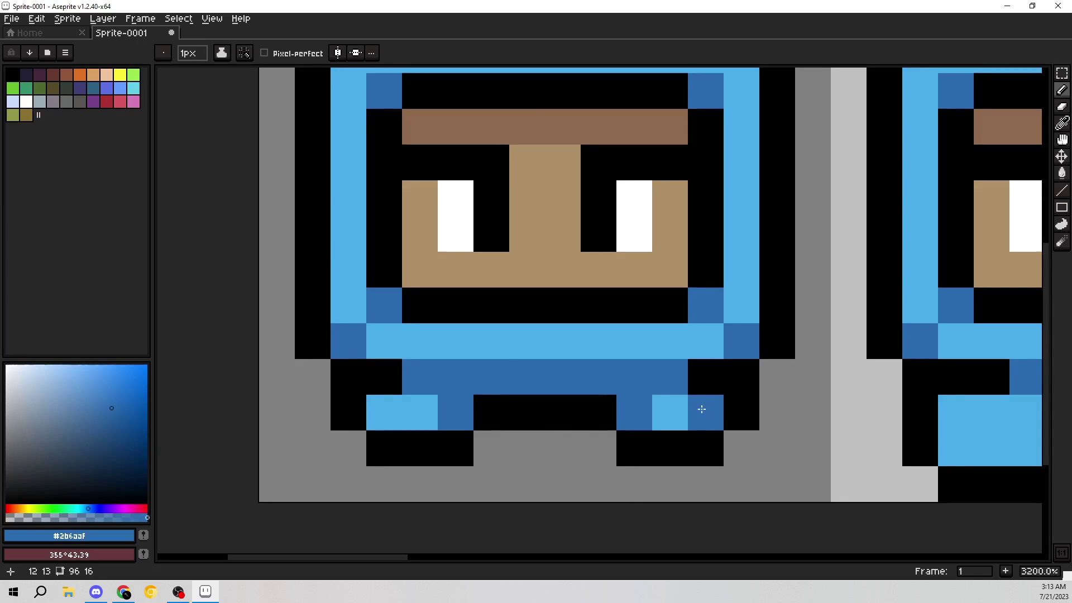
scroll(835, 420, down, 4)
scroll(835, 420, down, 2)
scroll(708, 407, up, 5)
drag(709, 407, 740, 426)
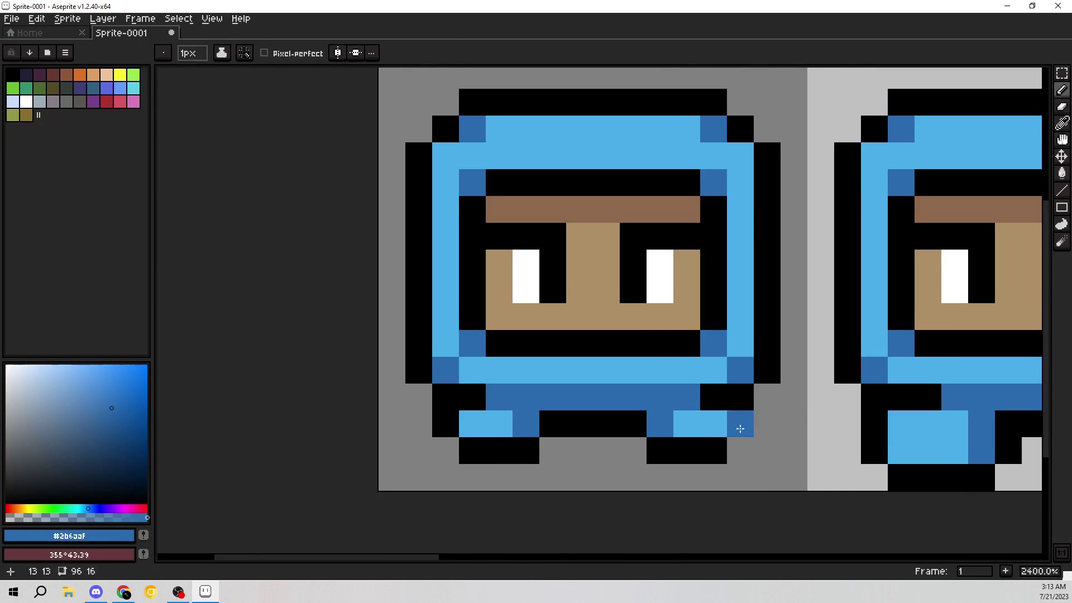
key(i)
click(681, 419)
key(g)
click(671, 394)
scroll(706, 385, down, 7)
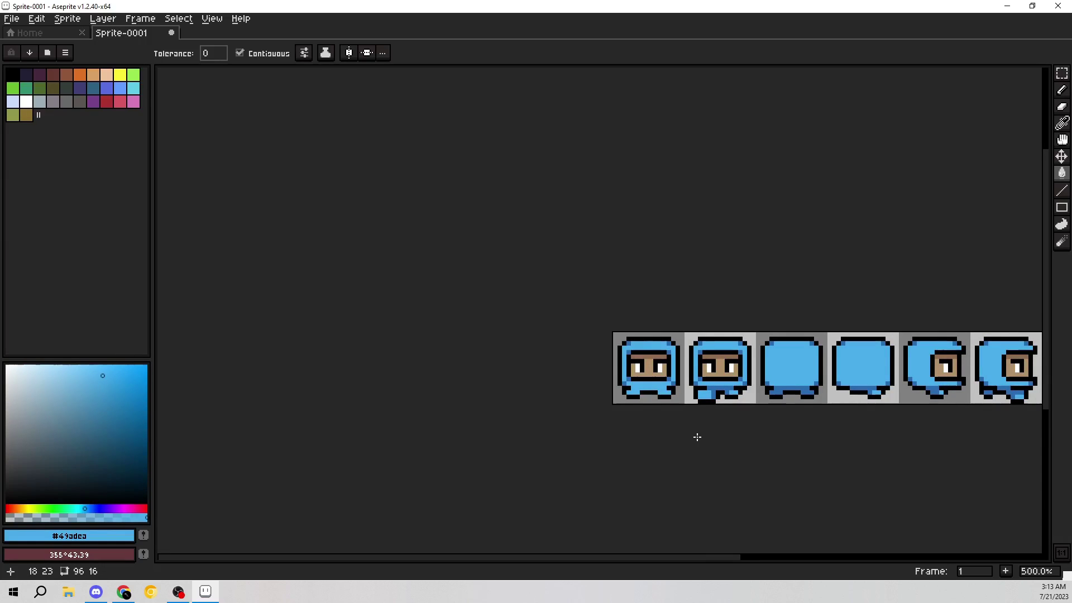
scroll(698, 437, up, 8)
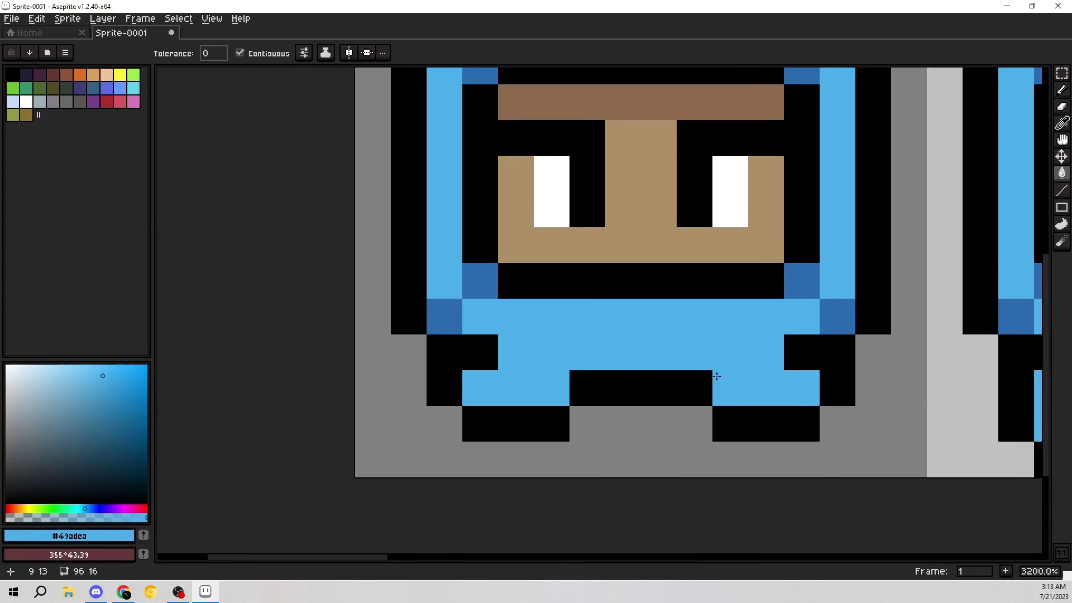
Undo the light-blue test fill on the first sprite's underside.
key(ctrl+z)
key(ctrl+z)
key(ctrl+z)
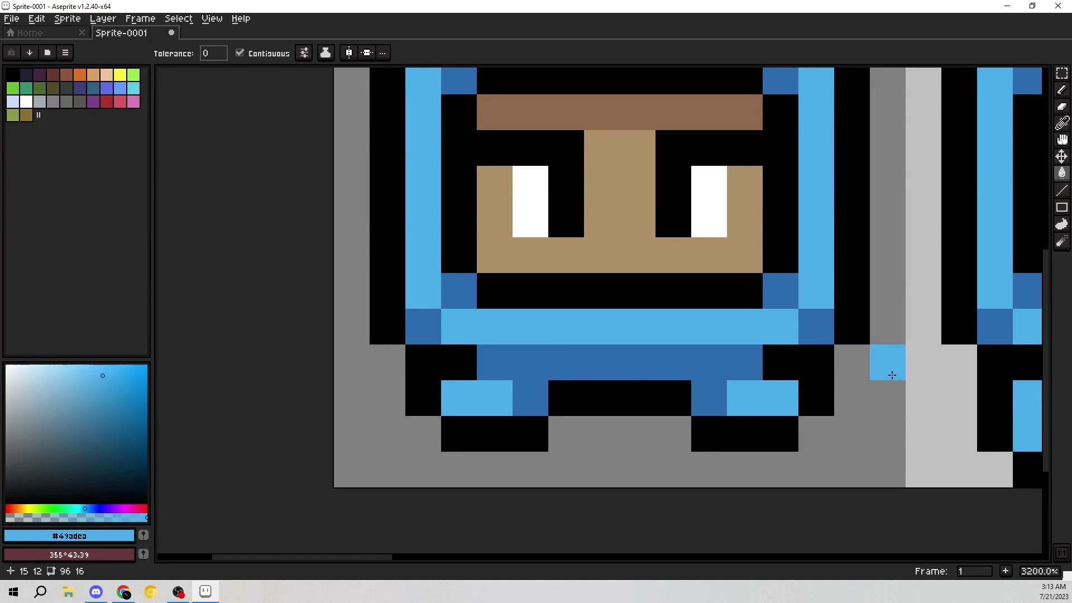
scroll(892, 375, down, 6)
scroll(791, 401, up, 3)
mouse_move(705, 391)
mouse_down()
mouse_move(797, 453)
mouse_move(755, 487)
mouse_up()
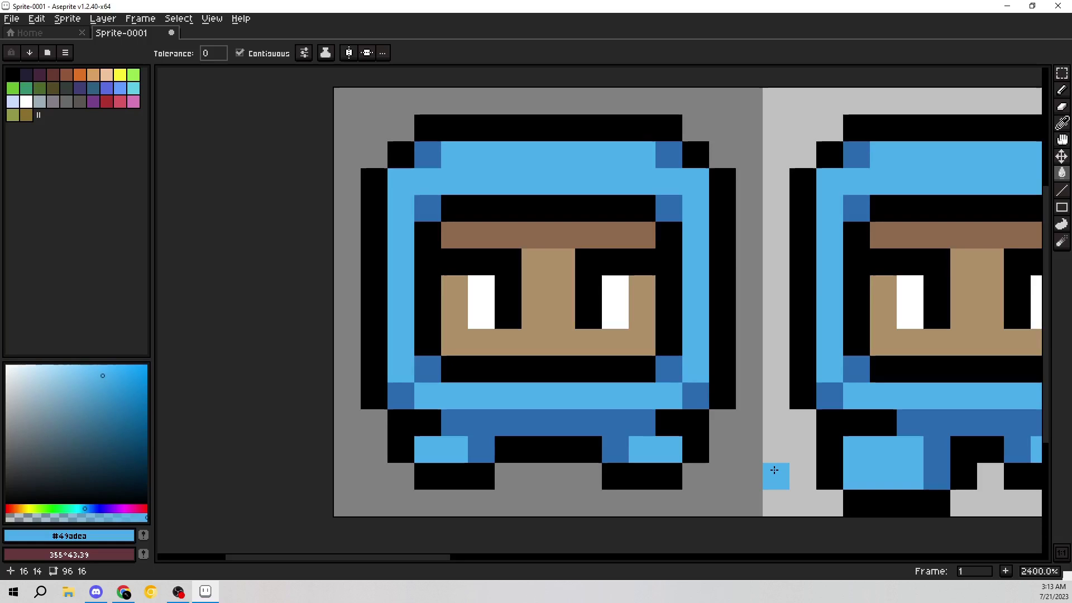
Select the first 16×16 frame, try shifting a copy of it sideways, and undo the test and deselect.
scroll(771, 446, down, 1)
key(m)
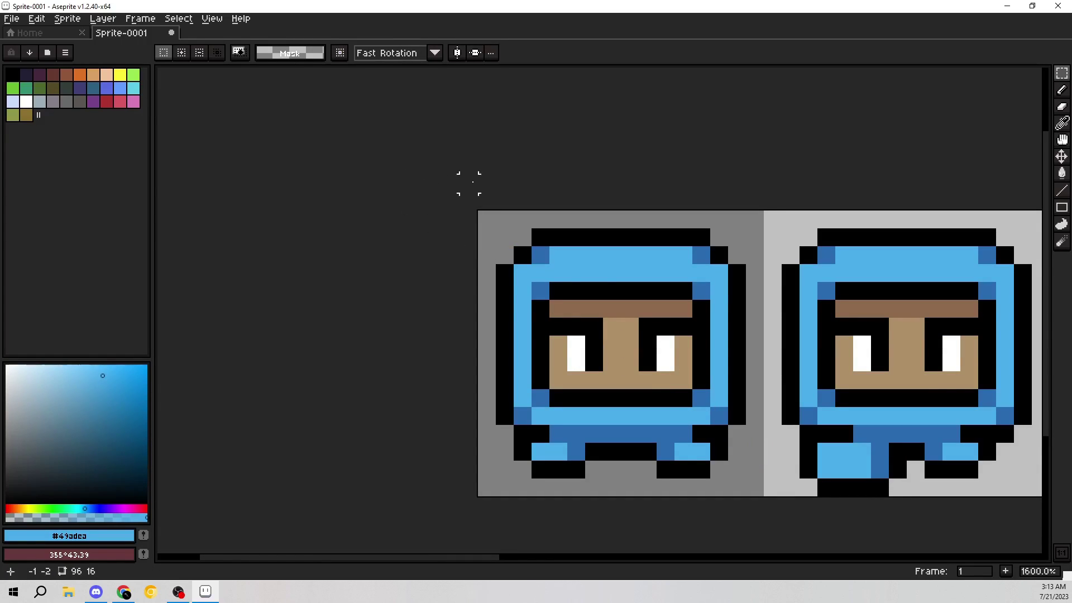
drag(476, 208, 747, 496)
drag(779, 451, 657, 436)
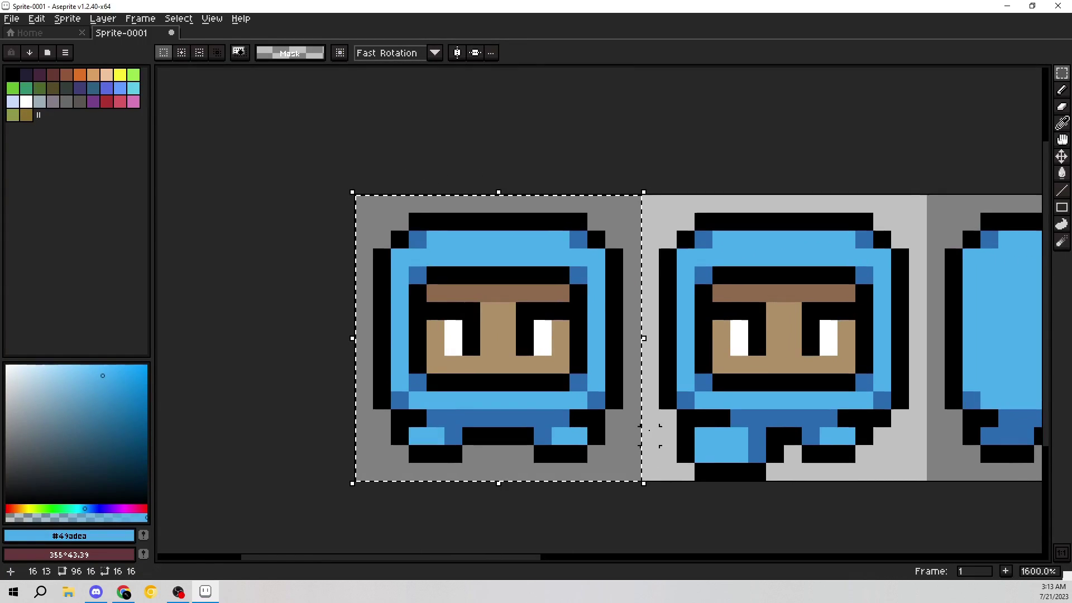
key(ctrl+v)
drag(526, 387, 682, 386)
key(ctrl+z)
click(181, 19)
click(196, 47)
Select a 7×3 pixel area around the first sprite's left foot, try stretching it to 8×4 pixels, and undo it.
scroll(566, 390, up, 1)
drag(565, 390, 593, 311)
drag(461, 341, 752, 323)
drag(335, 305, 505, 366)
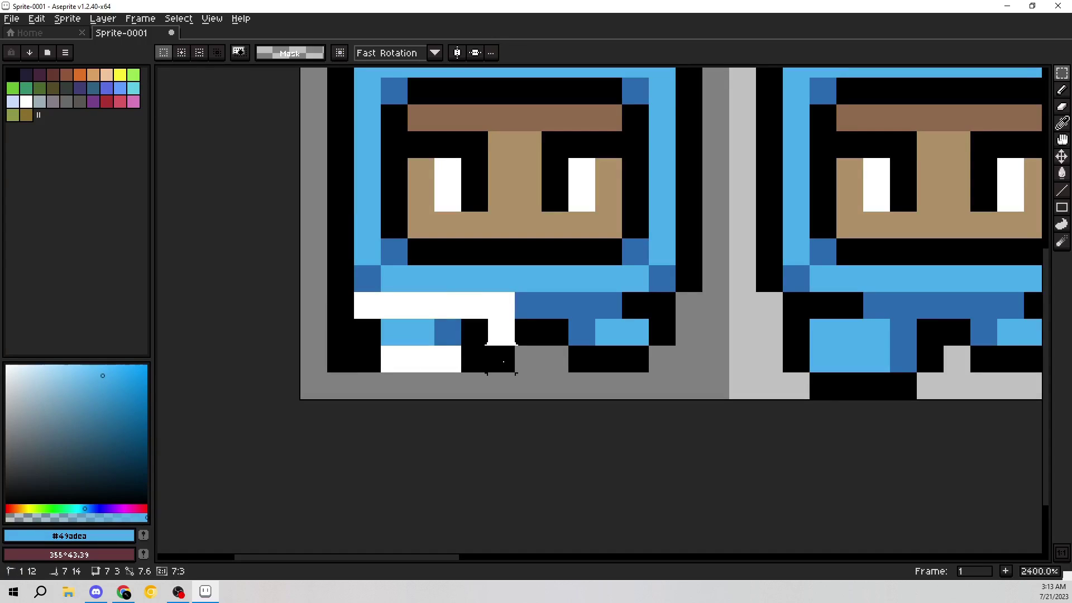
click(320, 382)
drag(318, 384, 271, 418)
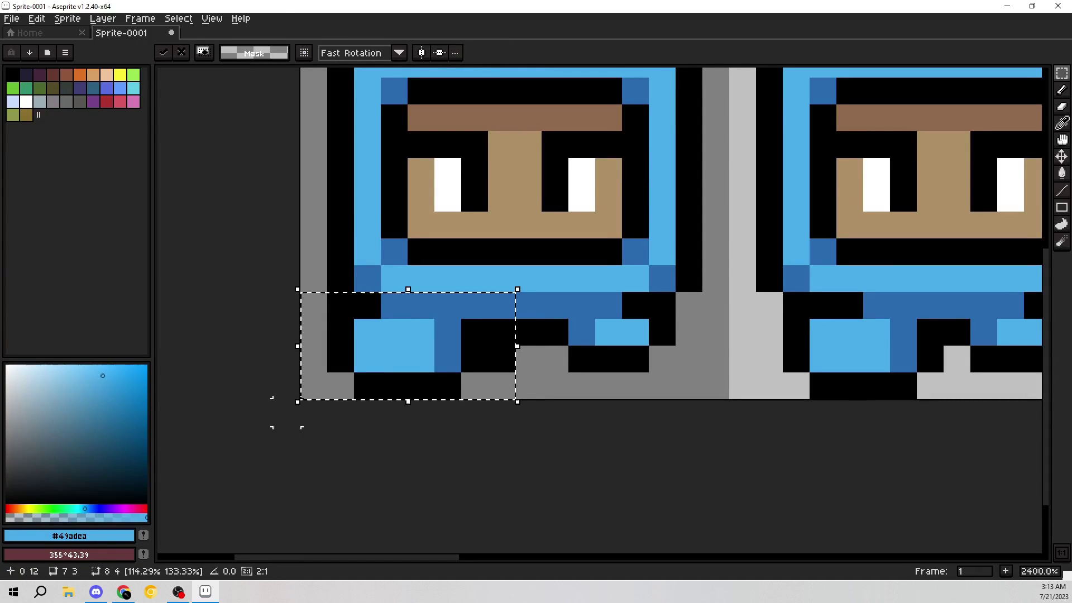
drag(844, 385, 635, 381)
key(ctrl+z)
Select a 5×3 pixel area around the first sprite's right foot, try moving it one pixel inward, and undo the move and deselect.
drag(767, 350, 683, 355)
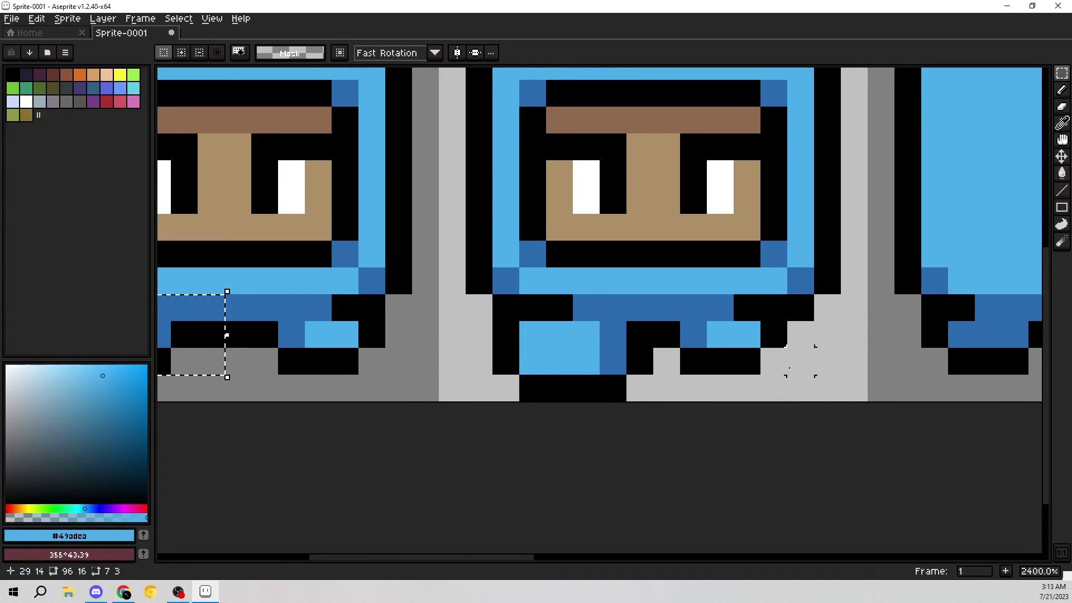
drag(553, 328, 738, 329)
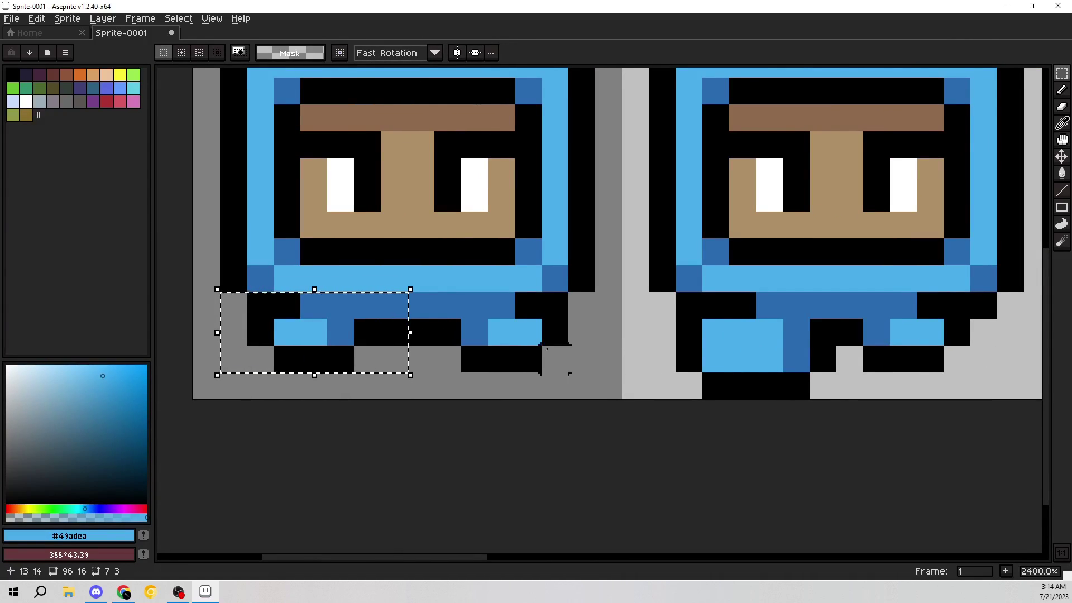
drag(570, 373, 432, 290)
drag(535, 337, 505, 337)
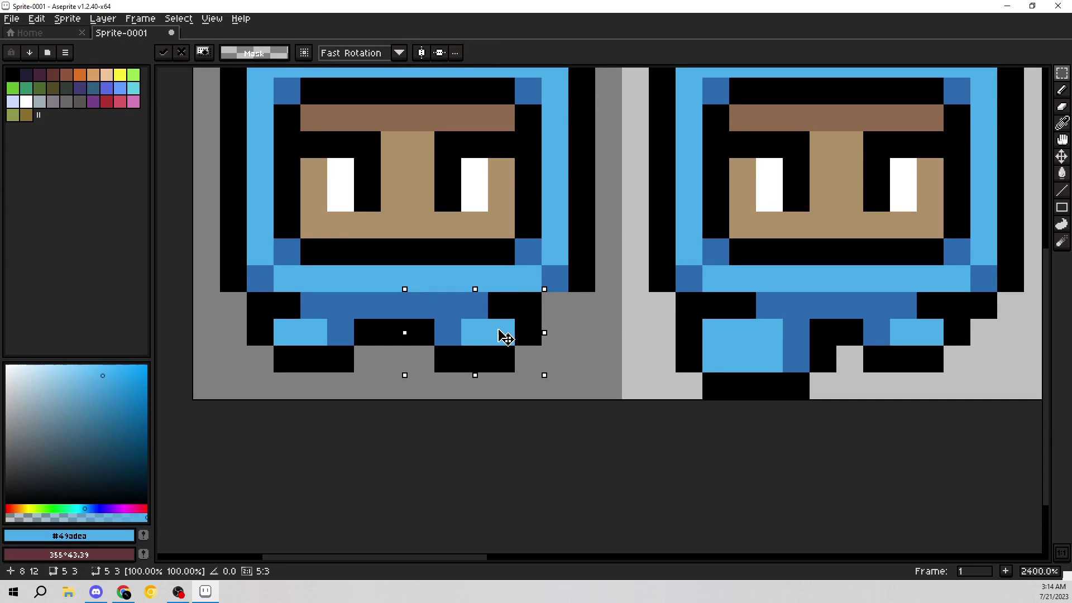
scroll(505, 337, right, 1)
key(ctrl+z)
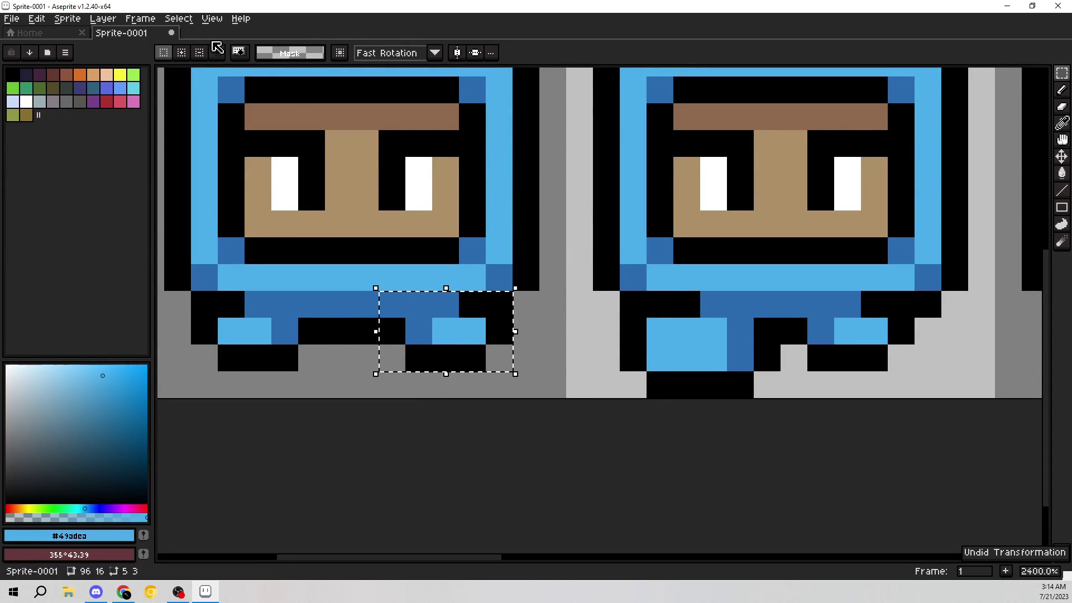
click(184, 20)
click(192, 46)
Select the second 16×16 front-facing frame and flip it horizontally.
drag(737, 197, 509, 281)
scroll(361, 103, down, 2)
drag(346, 96, 625, 372)
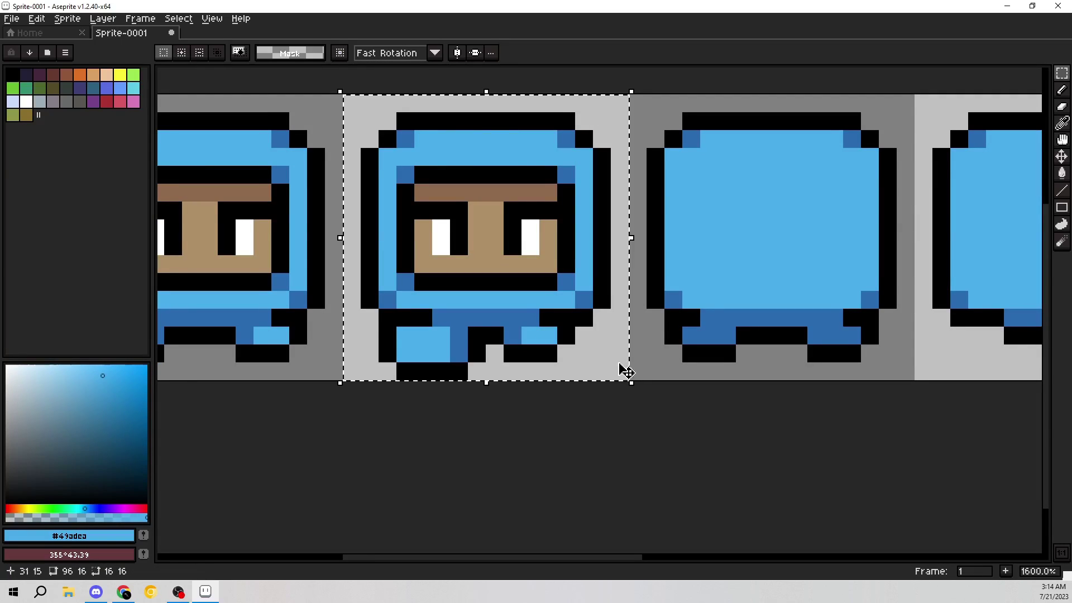
drag(494, 188, 550, 229)
click(191, 22)
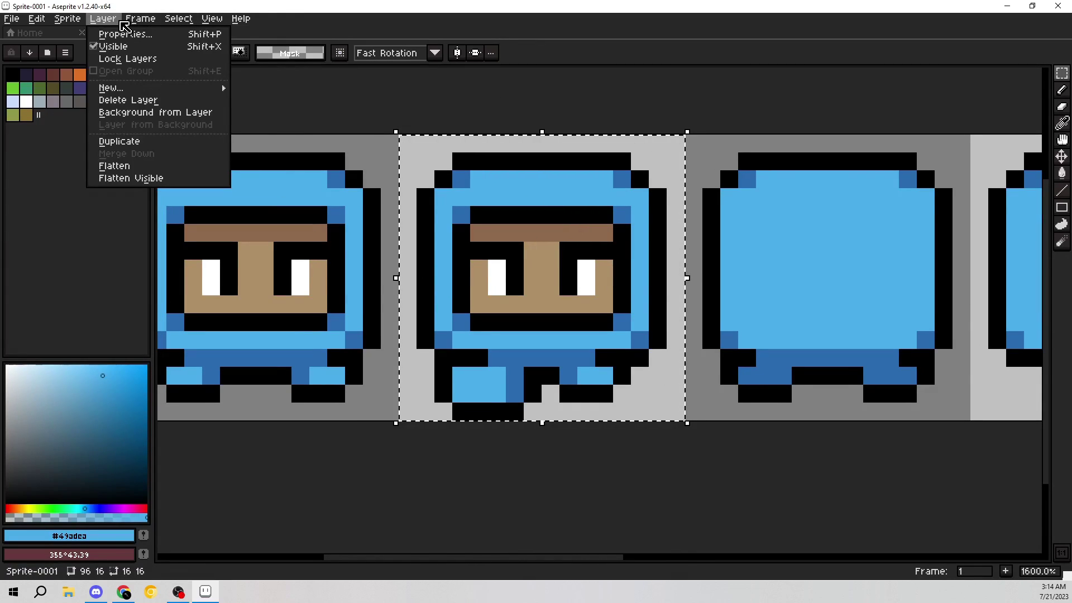
mouse_move(140, 24)
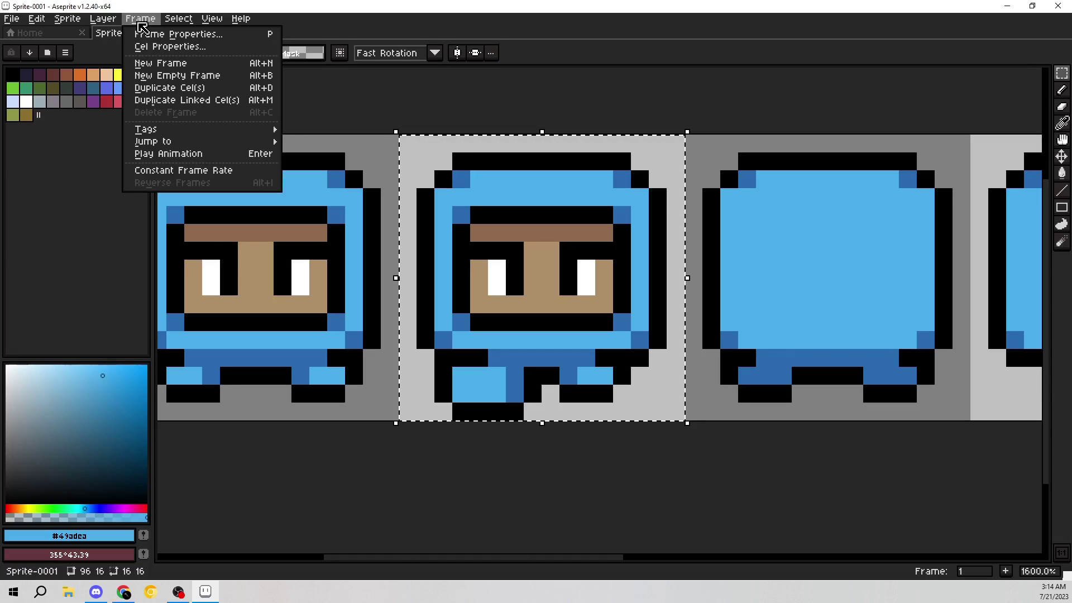
mouse_move(87, 24)
mouse_move(40, 23)
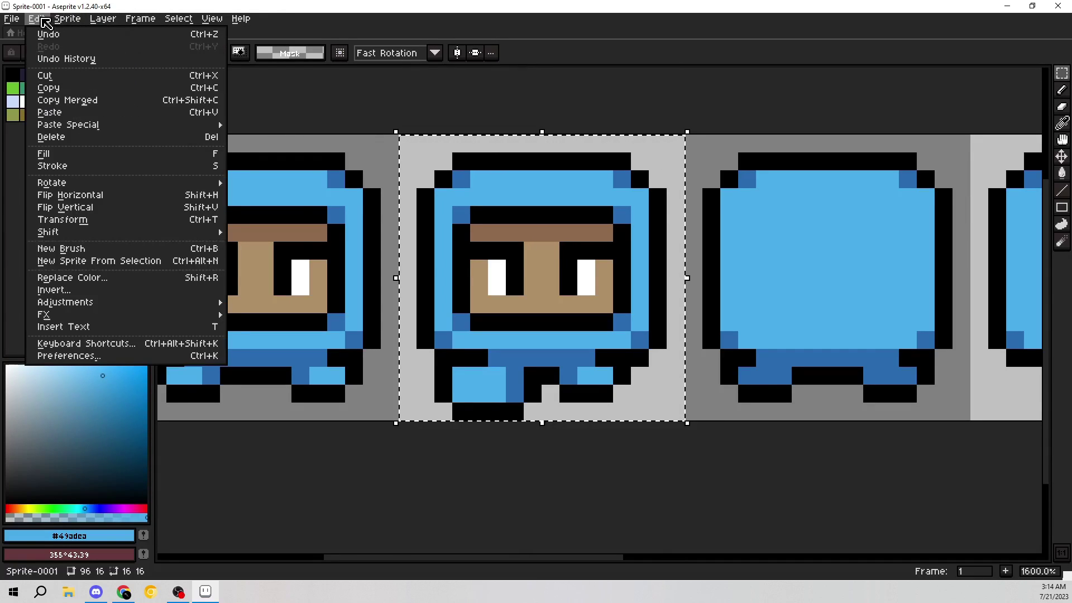
click(98, 195)
click(67, 18)
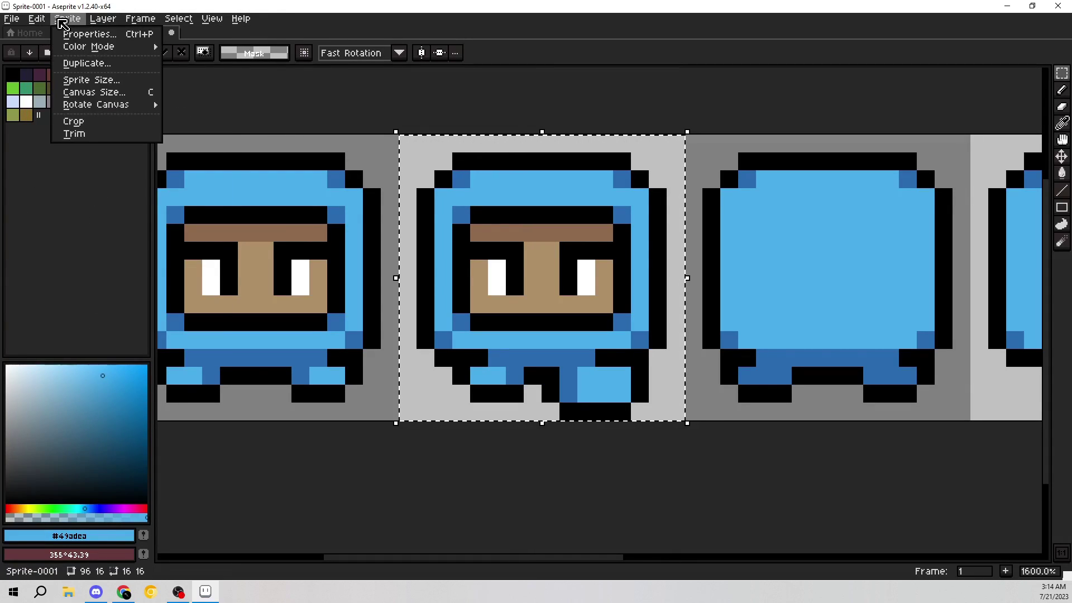
mouse_move(37, 18)
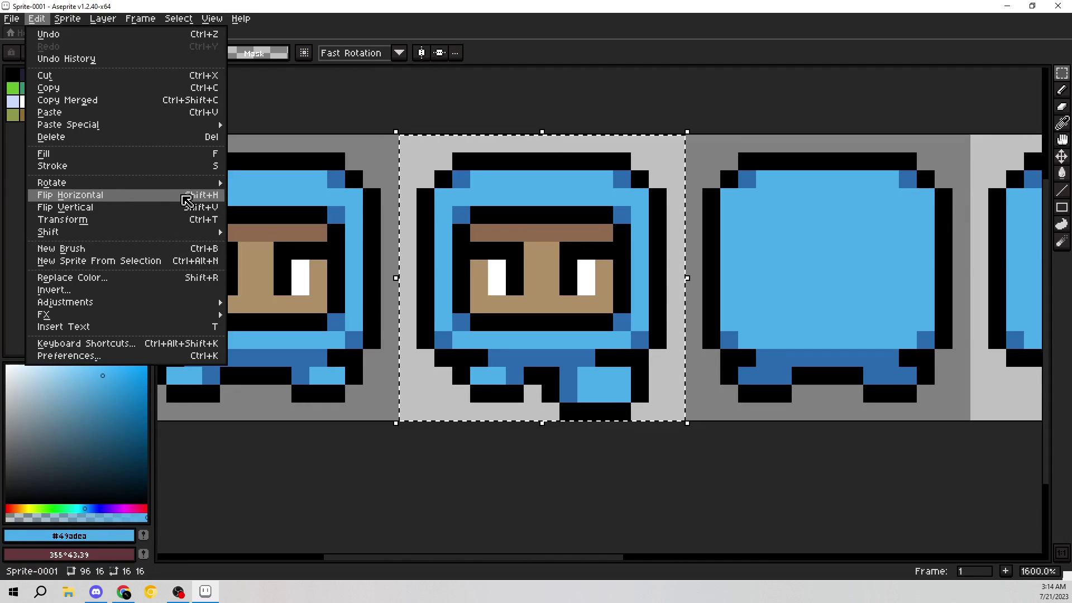
click(195, 195)
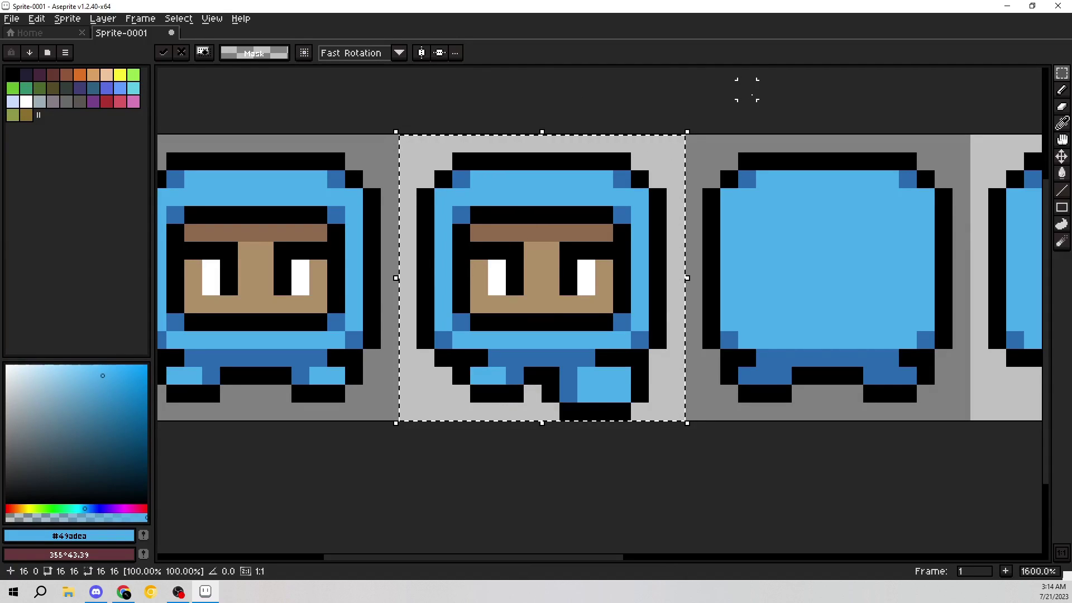
Flip the second frame horizontally back and forth to preview the alternating walk step, and clear the selection.
scroll(738, 209, down, 5)
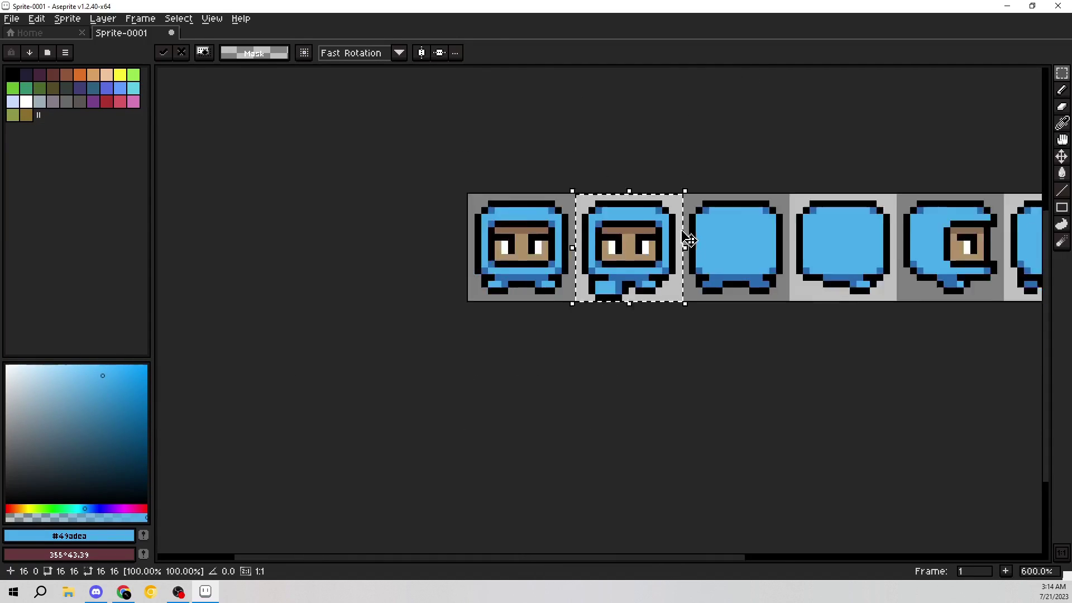
key(shift+h)
key(shift+h)
key(shift+h)
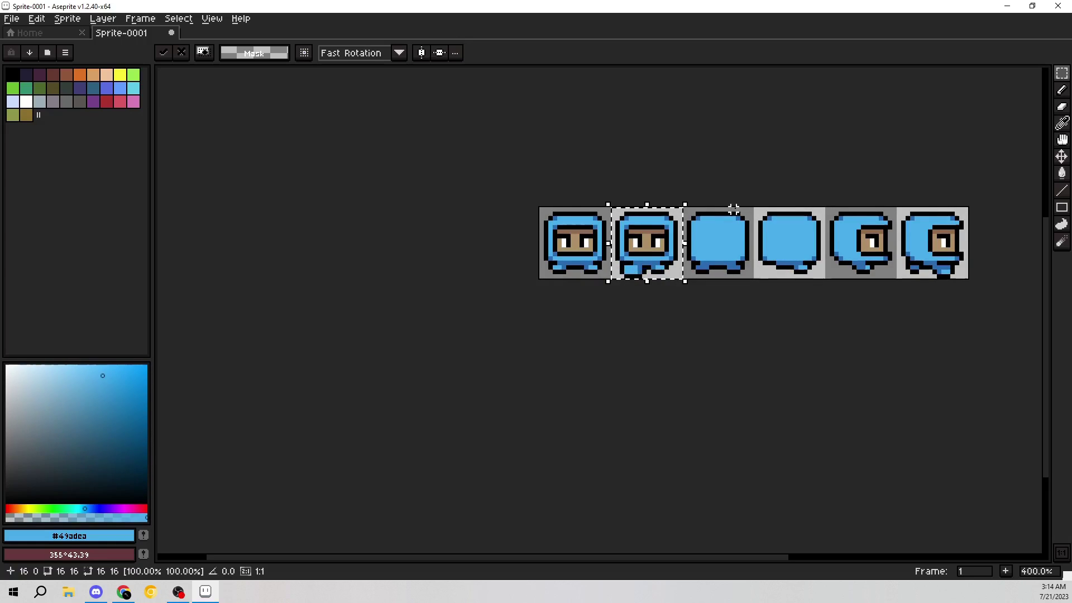
key(shift+h)
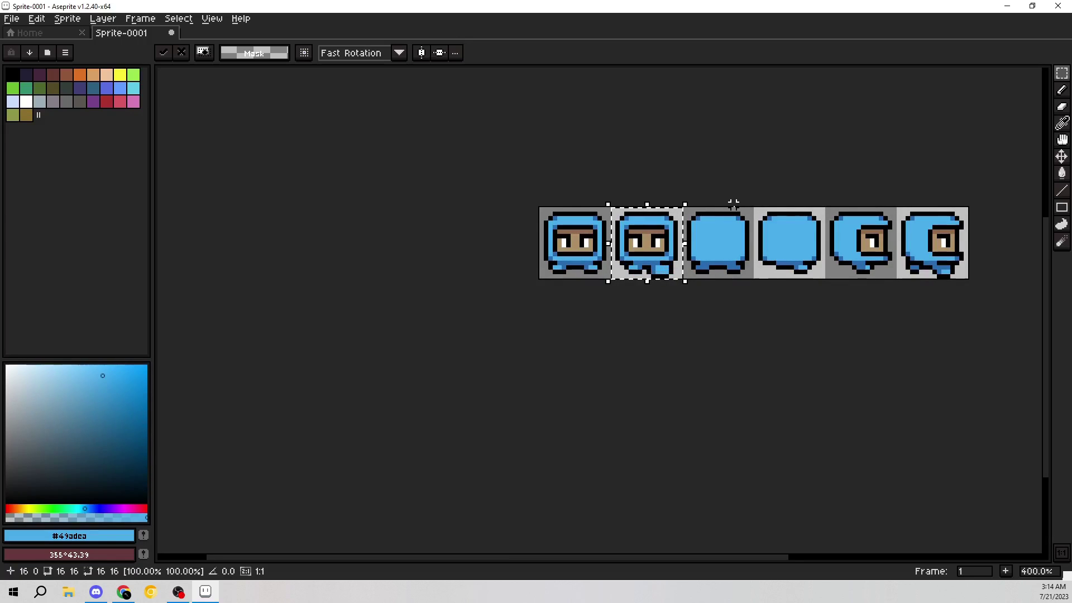
key(shift+h)
key(shift+h)
key(shift+h)
key(shift+h)
key(shift+h)
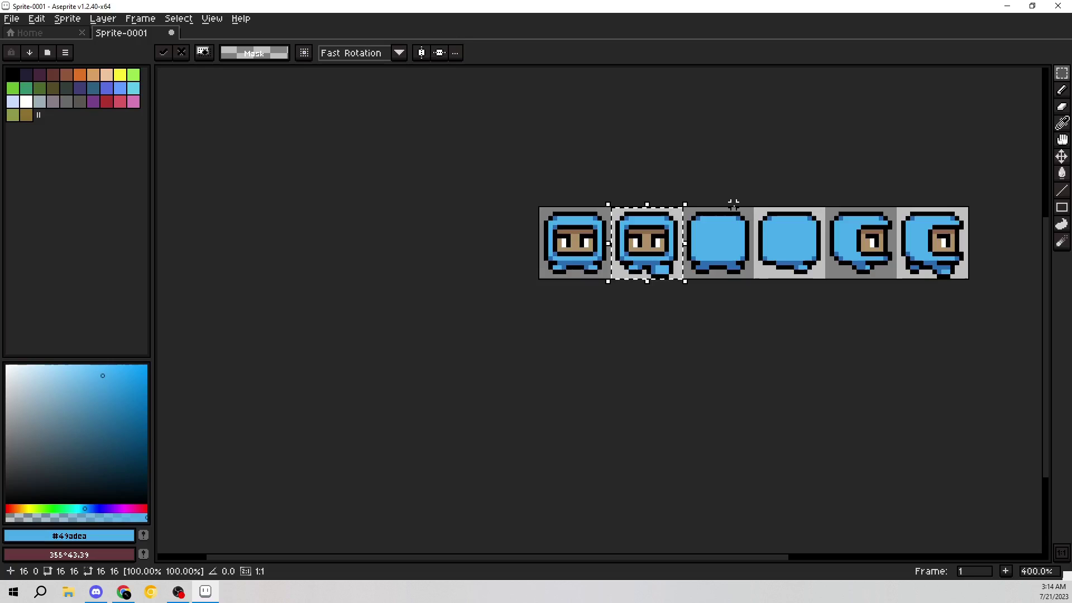
click(179, 18)
click(204, 46)
Undo the last changes to the second frame and clear the restored selection.
scroll(733, 232, up, 5)
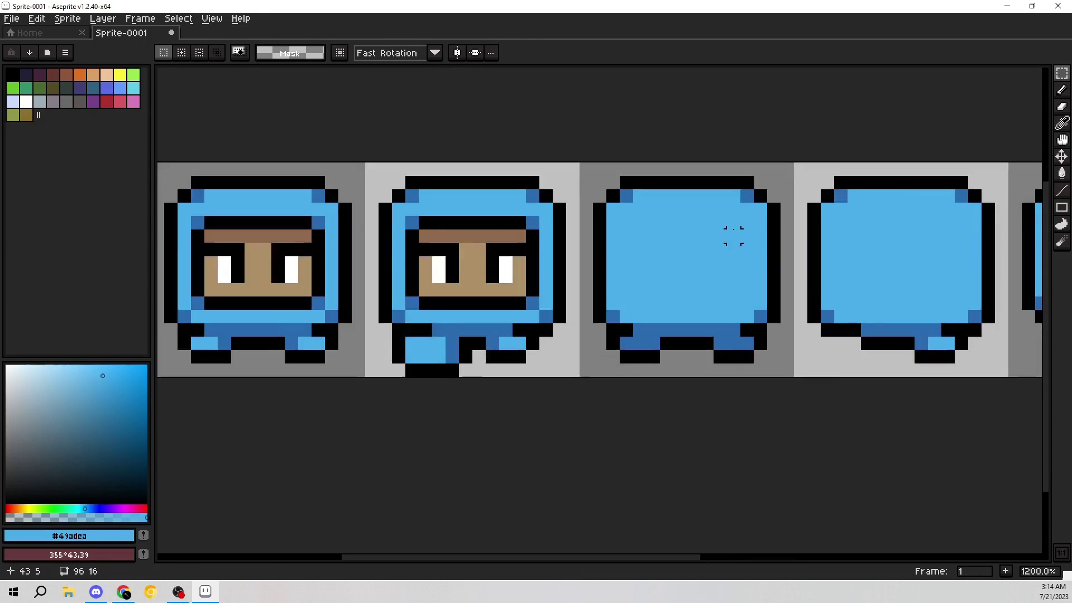
drag(733, 232, 527, 229)
key(ctrl+z)
key(ctrl+z)
click(178, 18)
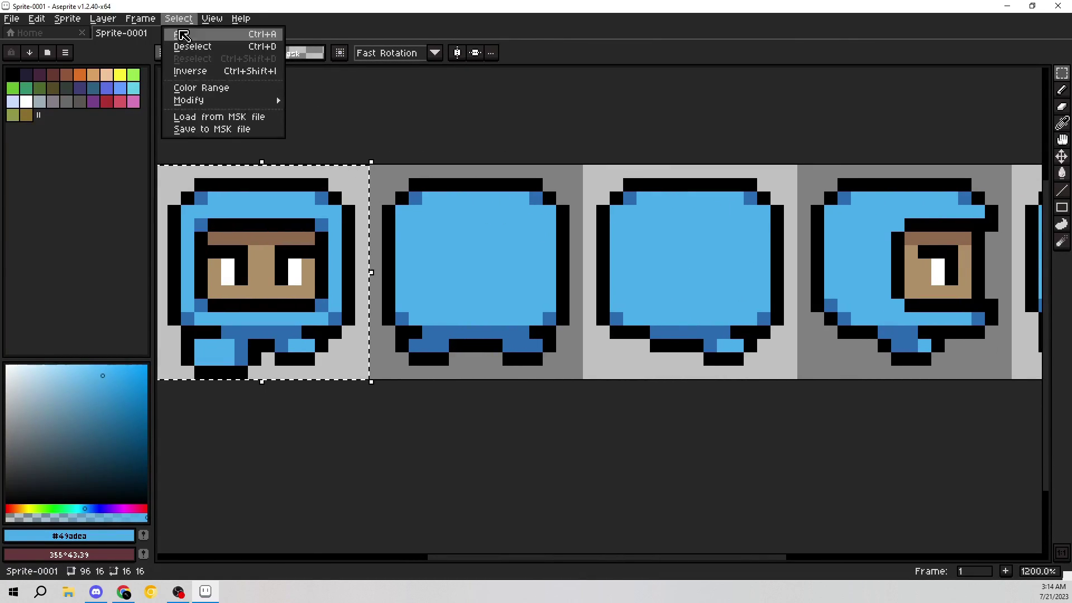
click(204, 45)
drag(442, 237, 610, 211)
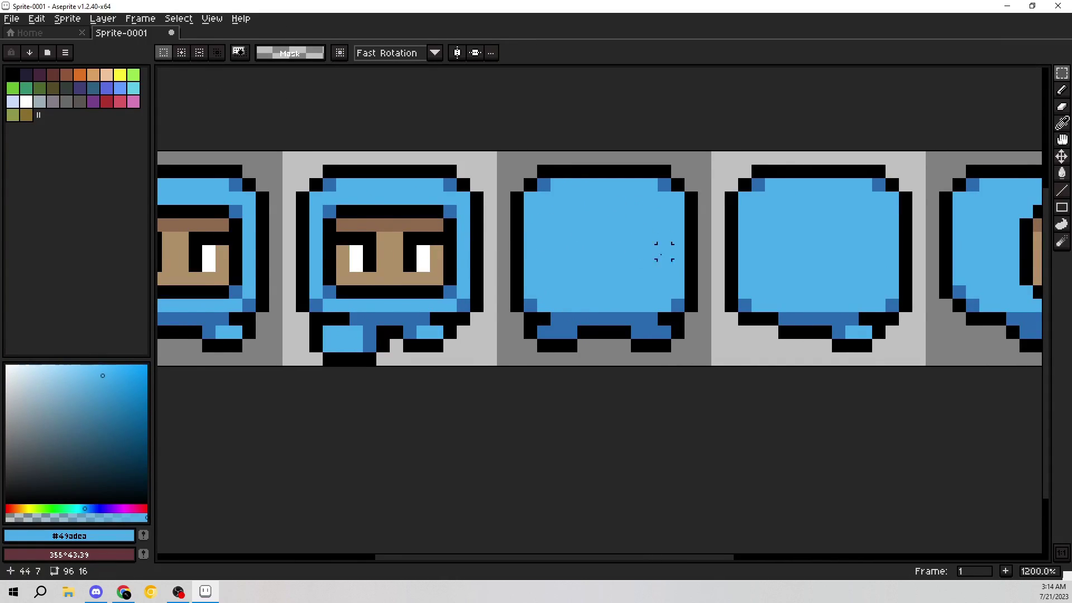
scroll(369, 254, up, 1)
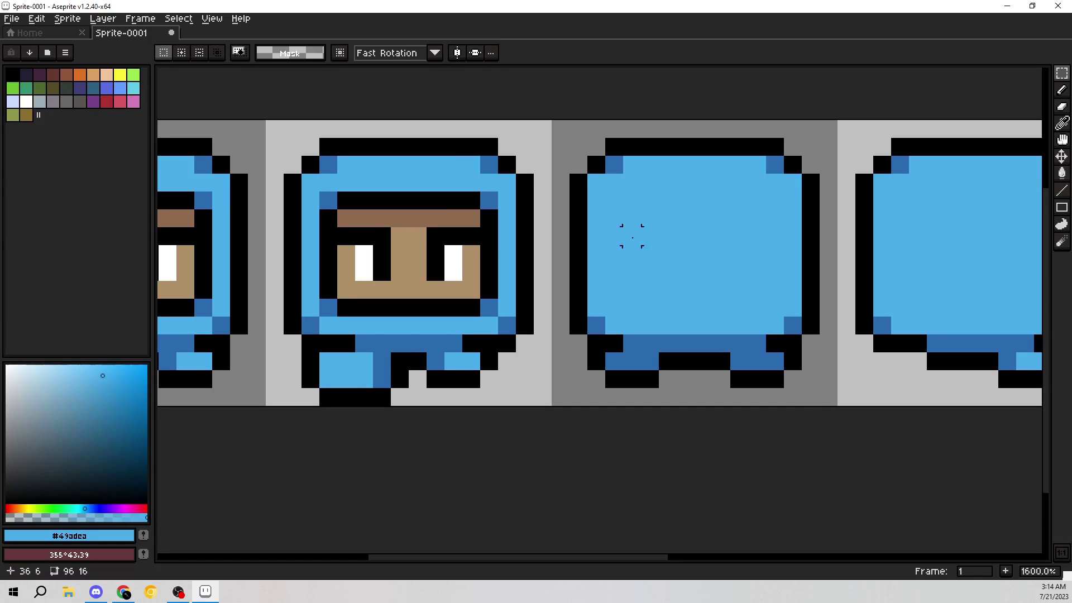
drag(752, 222, 666, 222)
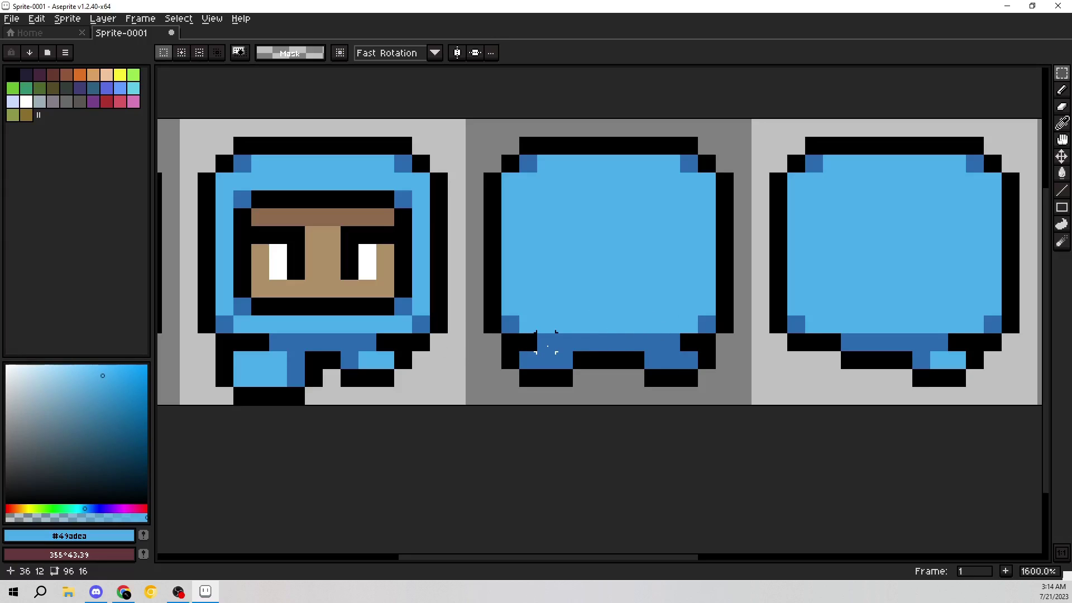
Recolor the light blue pixels on the fourth frame's foot with the dark blue shade #2b6aaf sampled from the body's underside.
drag(684, 358, 556, 358)
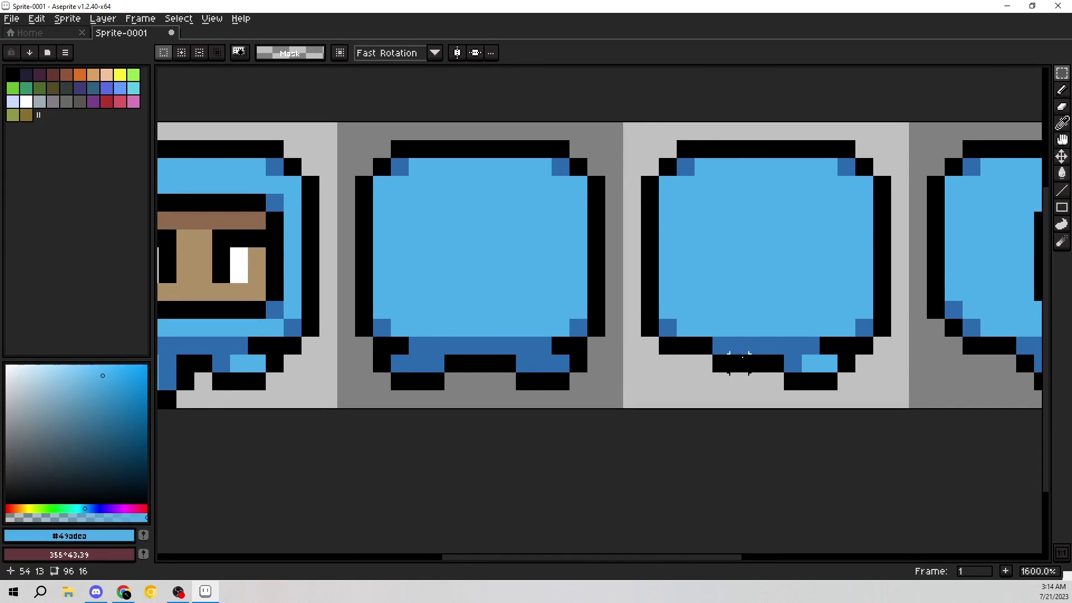
drag(741, 360, 707, 359)
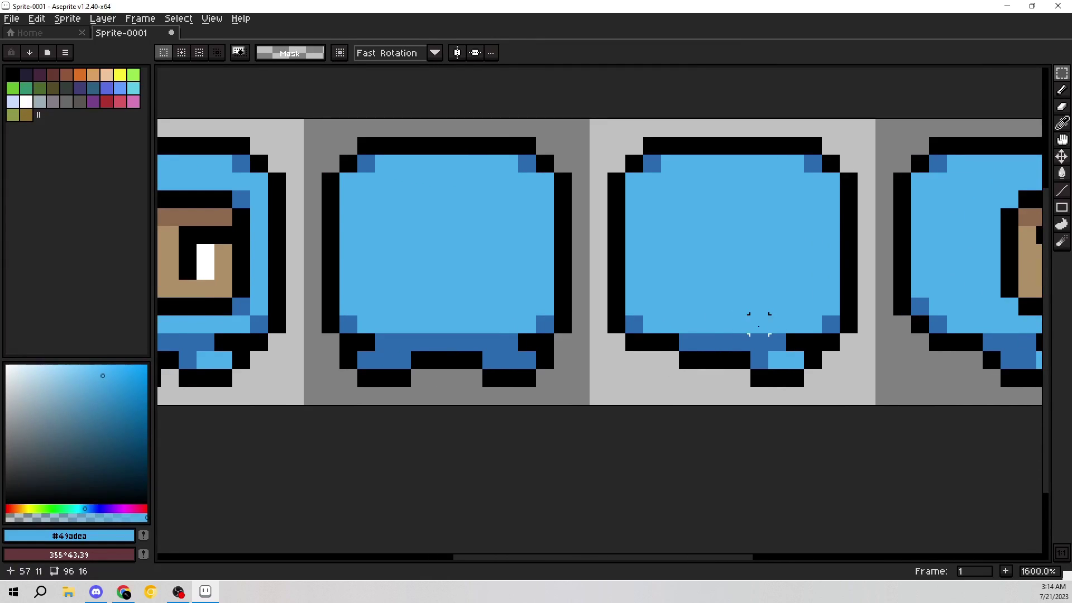
key(i)
click(749, 340)
key(b)
drag(773, 361, 792, 359)
scroll(924, 344, down, 3)
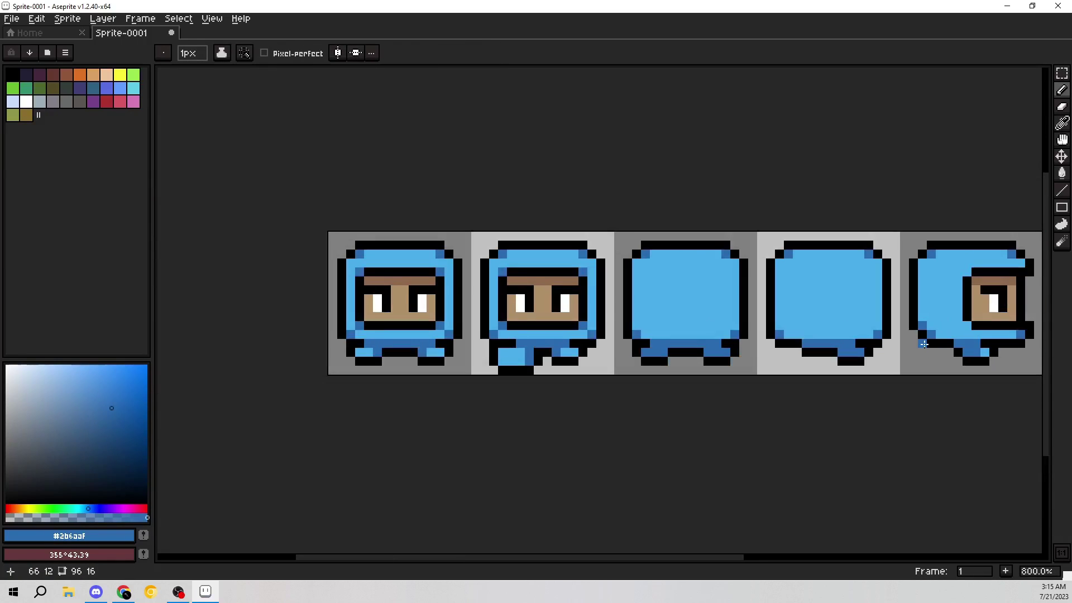
scroll(886, 353, up, 5)
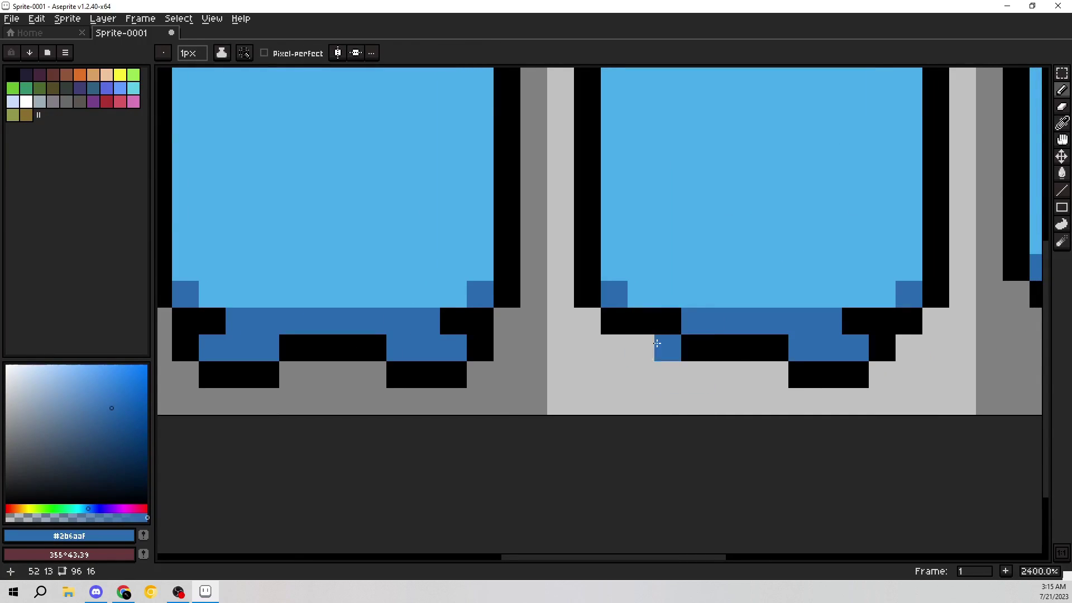
scroll(656, 343, down, 5)
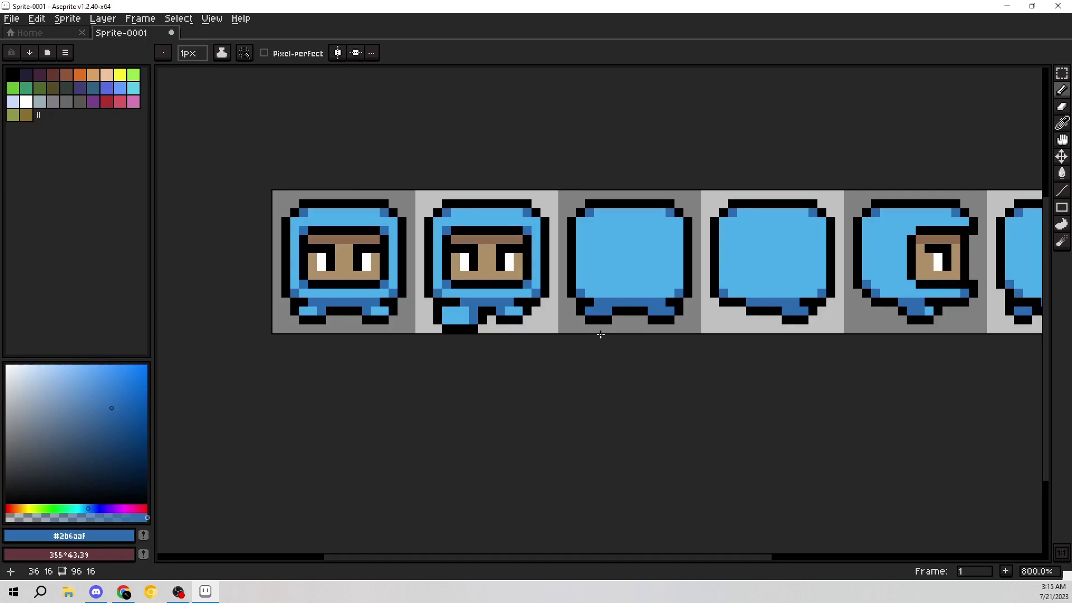
Select the fourth 16×16 back-facing frame and flip it horizontally.
scroll(618, 317, up, 2)
drag(860, 280, 521, 319)
key(m)
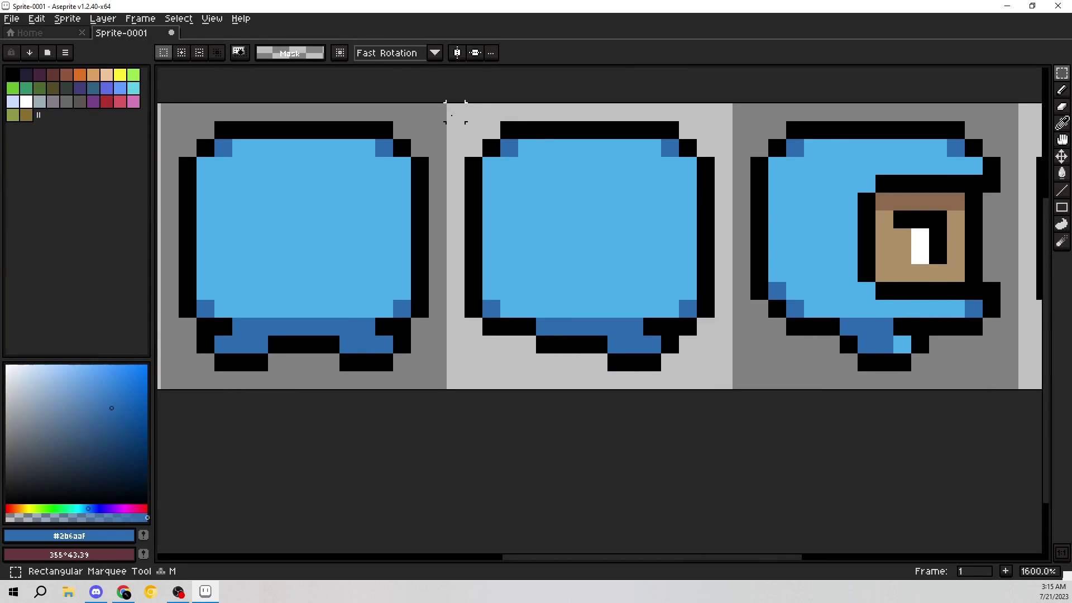
drag(451, 115, 726, 385)
click(102, 19)
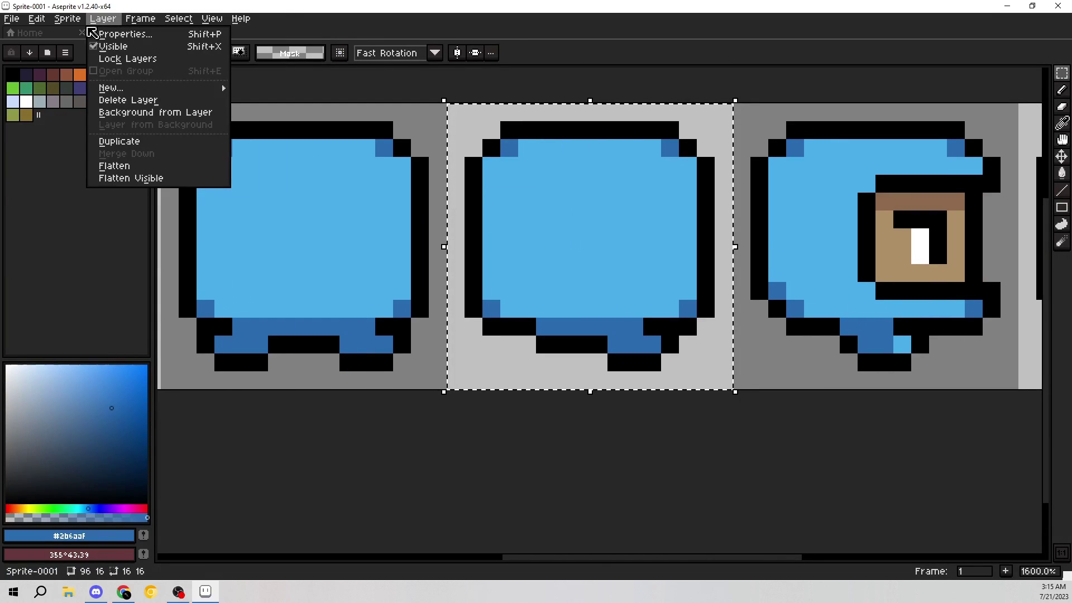
mouse_move(36, 19)
click(62, 195)
scroll(574, 207, down, 4)
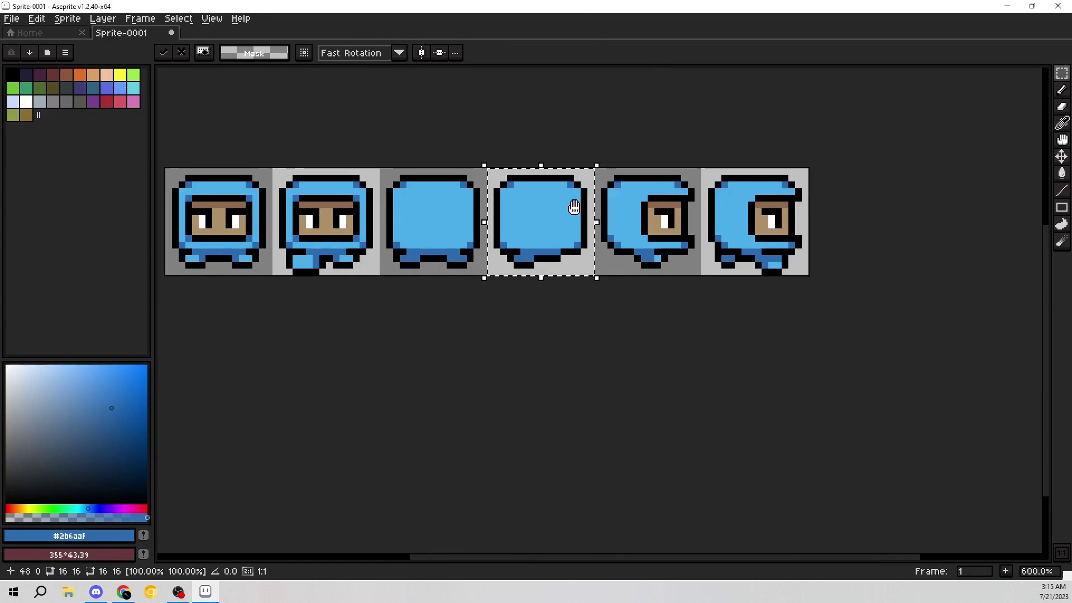
Flip the fourth frame back horizontally and clear the selection.
key(Return)
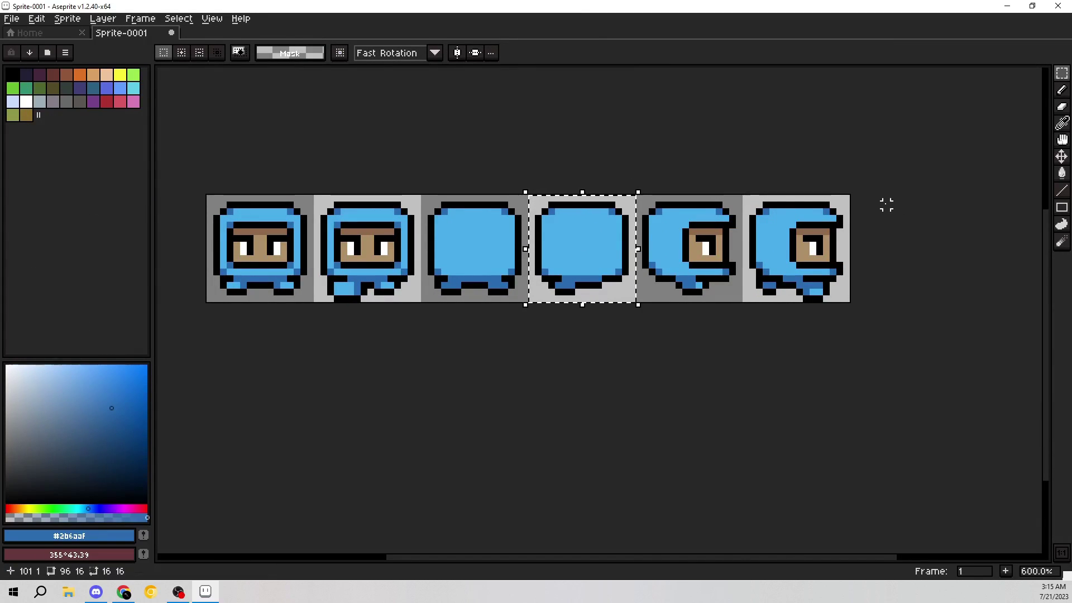
key(ctrl+t)
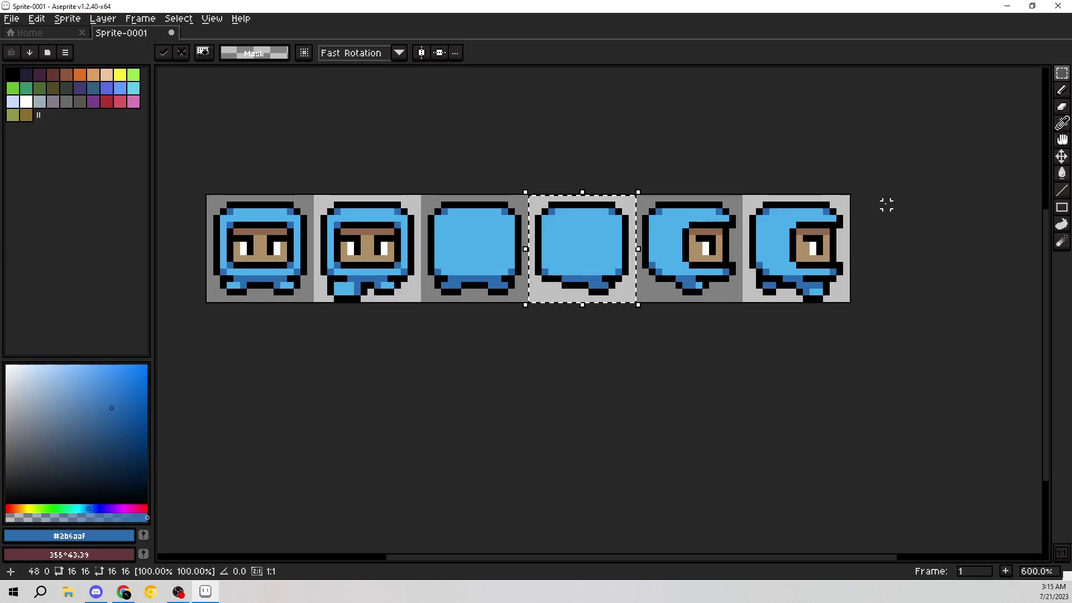
click(179, 18)
click(190, 46)
scroll(483, 240, up, 4)
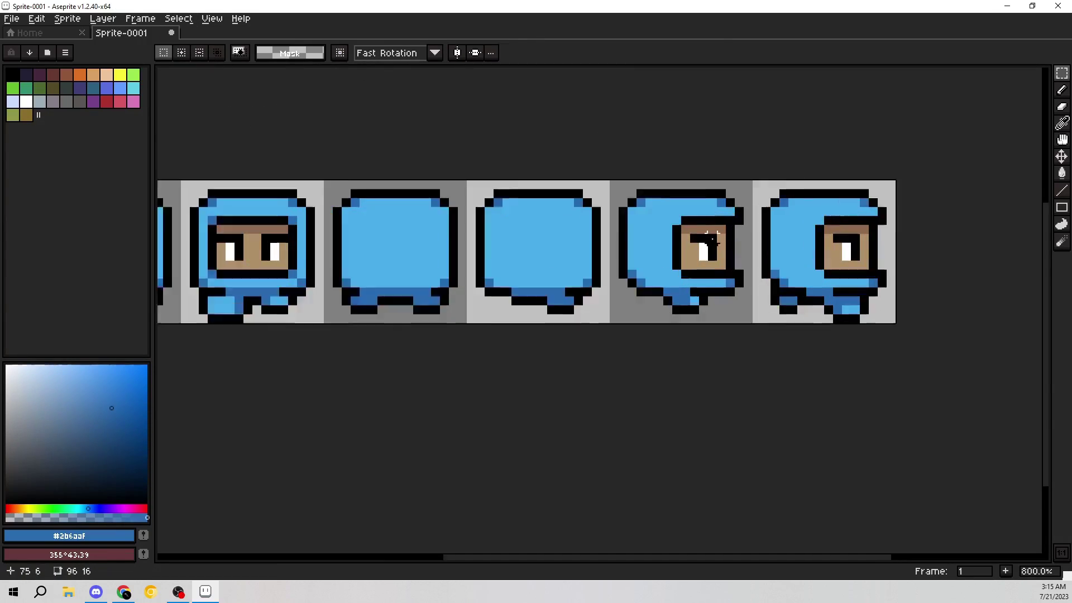
Compare the back-facing frames, select the third 16×16 frame, and clear the selection.
drag(484, 240, 862, 227)
scroll(515, 257, down, 2)
scroll(731, 255, up, 3)
scroll(679, 231, down, 4)
scroll(643, 245, up, 3)
drag(581, 223, 906, 227)
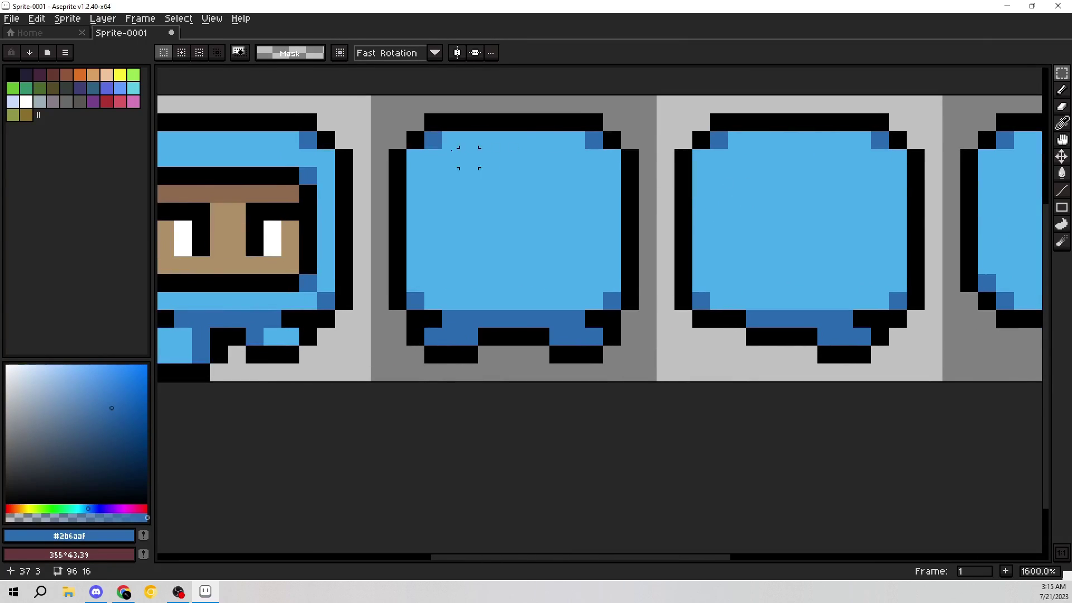
drag(369, 97, 657, 383)
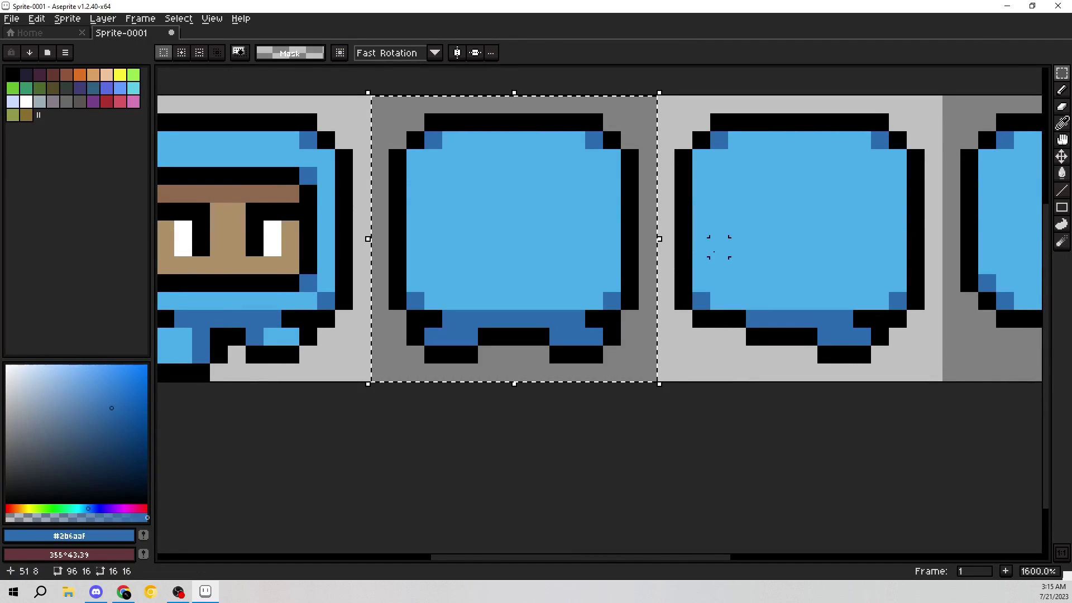
drag(808, 247, 318, 246)
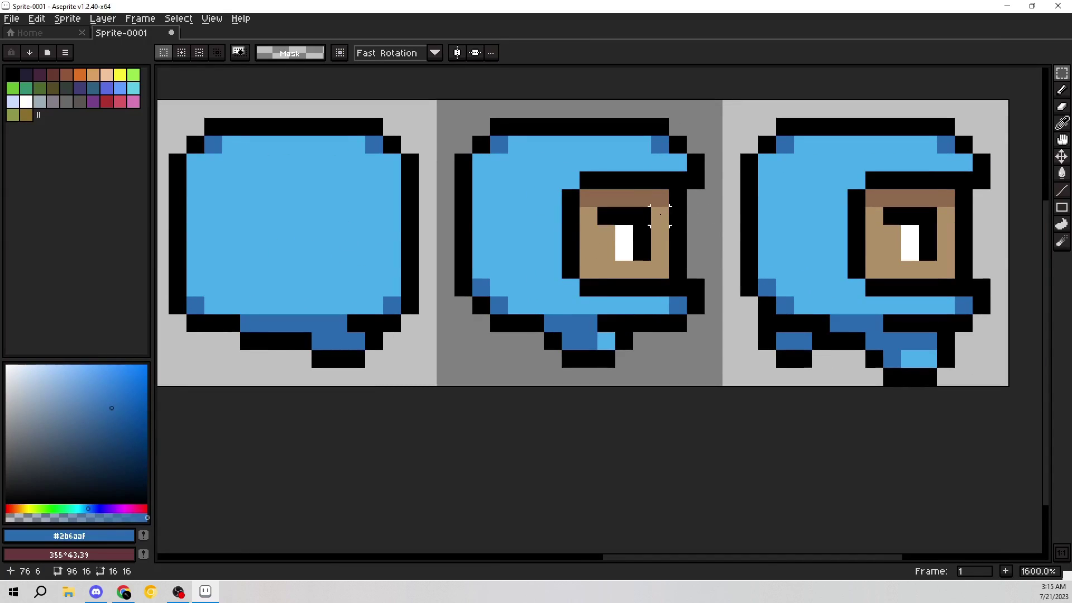
click(178, 18)
click(193, 43)
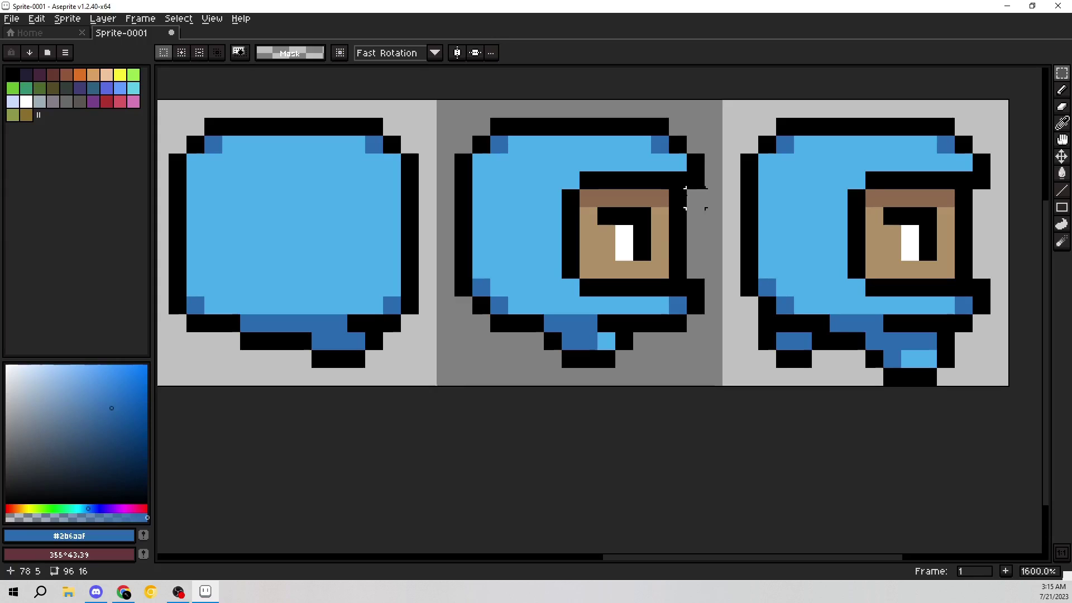
Examine the outlines, faces and feet of the two side-facing frames.
key(e)
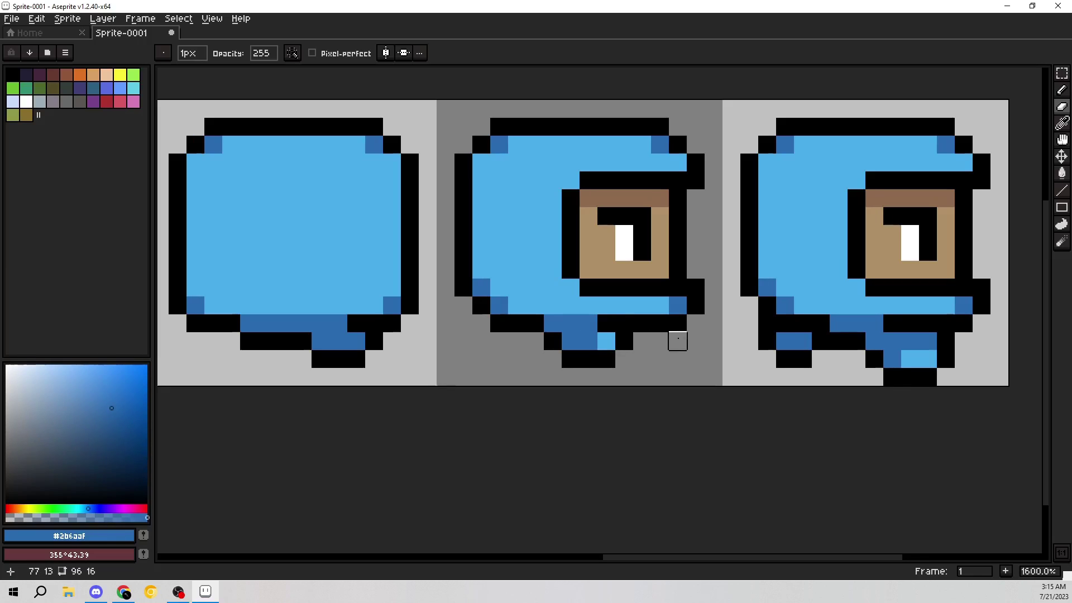
drag(705, 325, 507, 328)
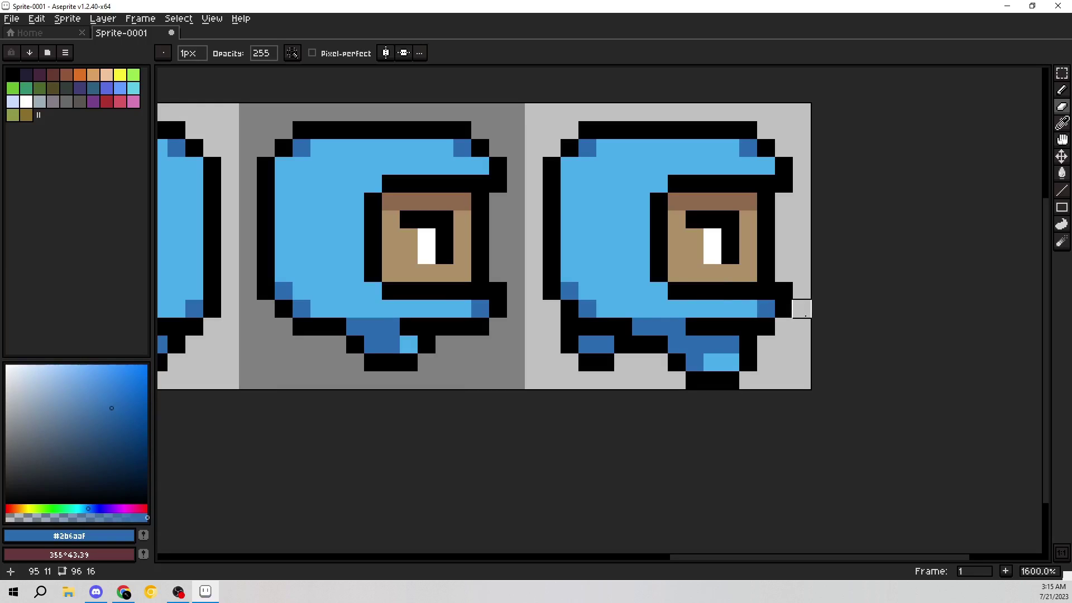
scroll(776, 324, down, 3)
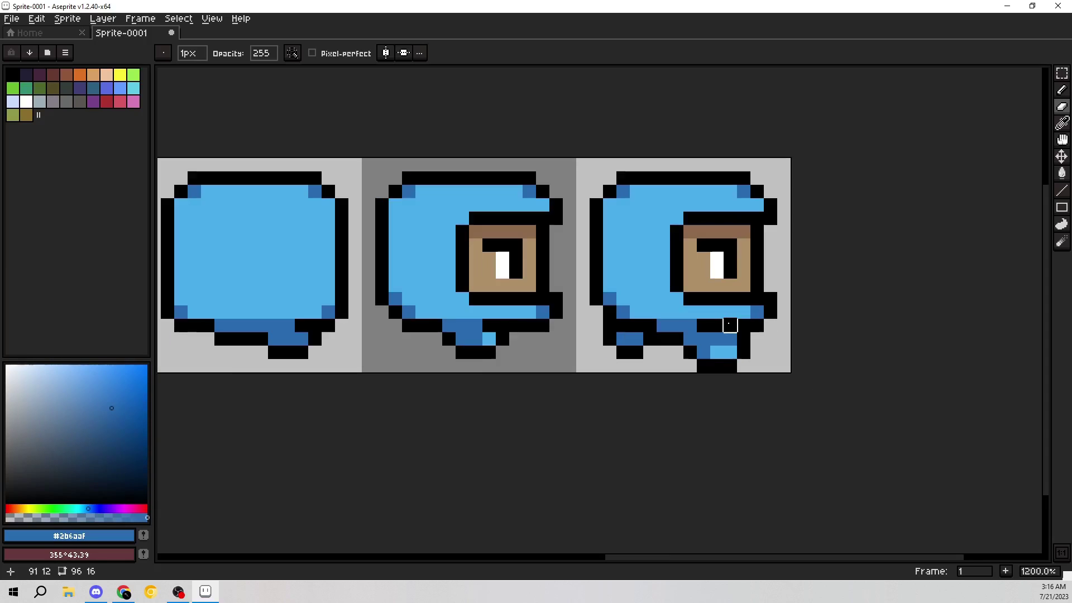
scroll(766, 333, up, 2)
scroll(766, 333, down, 2)
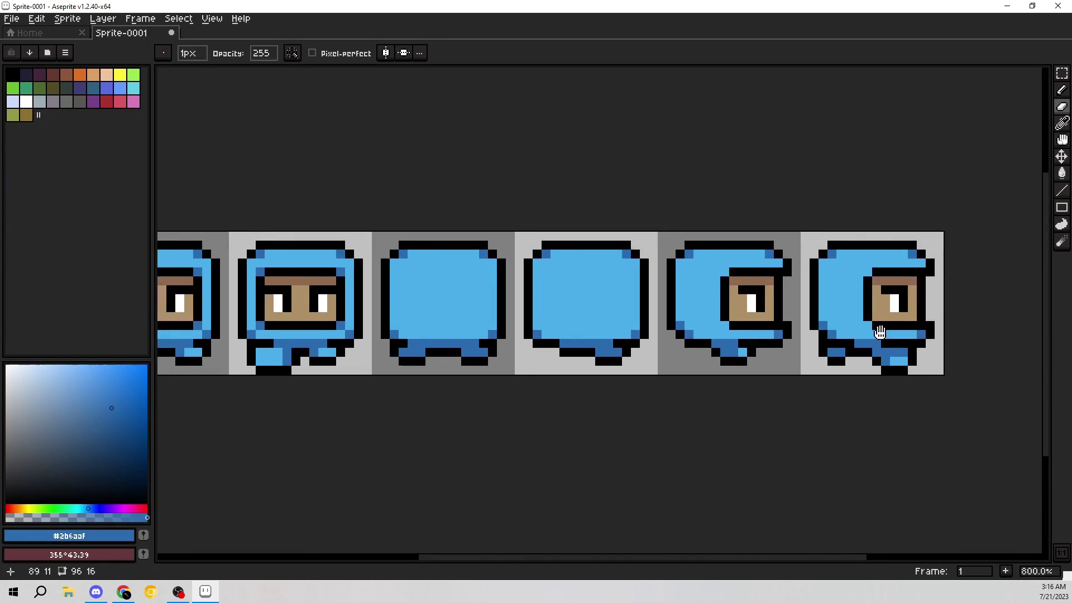
scroll(642, 324, up, 3)
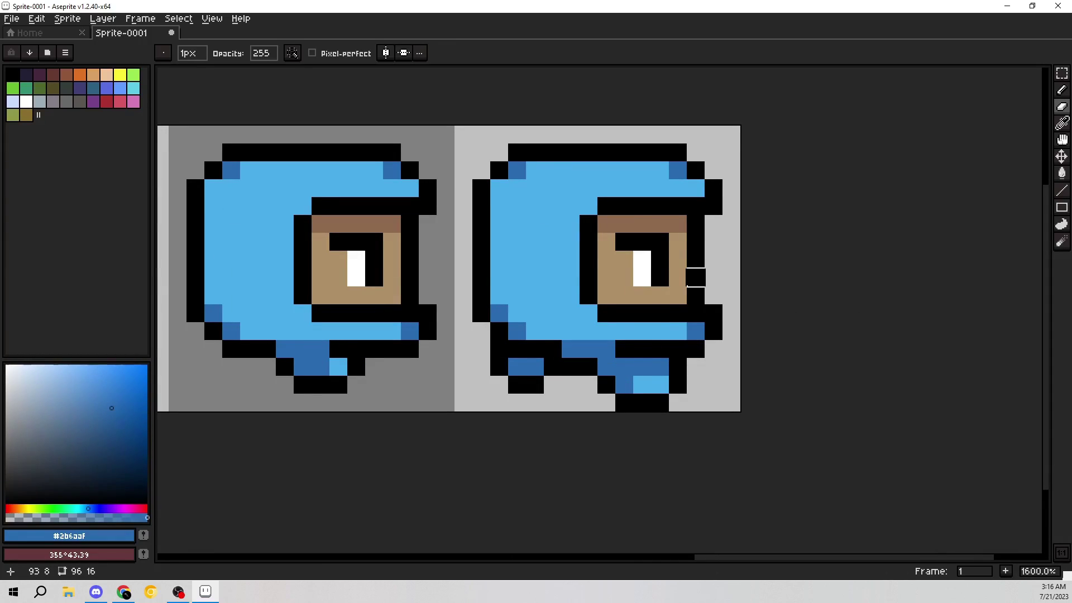
mouse_move(685, 280)
mouse_down()
mouse_move(812, 281)
mouse_move(812, 297)
mouse_up()
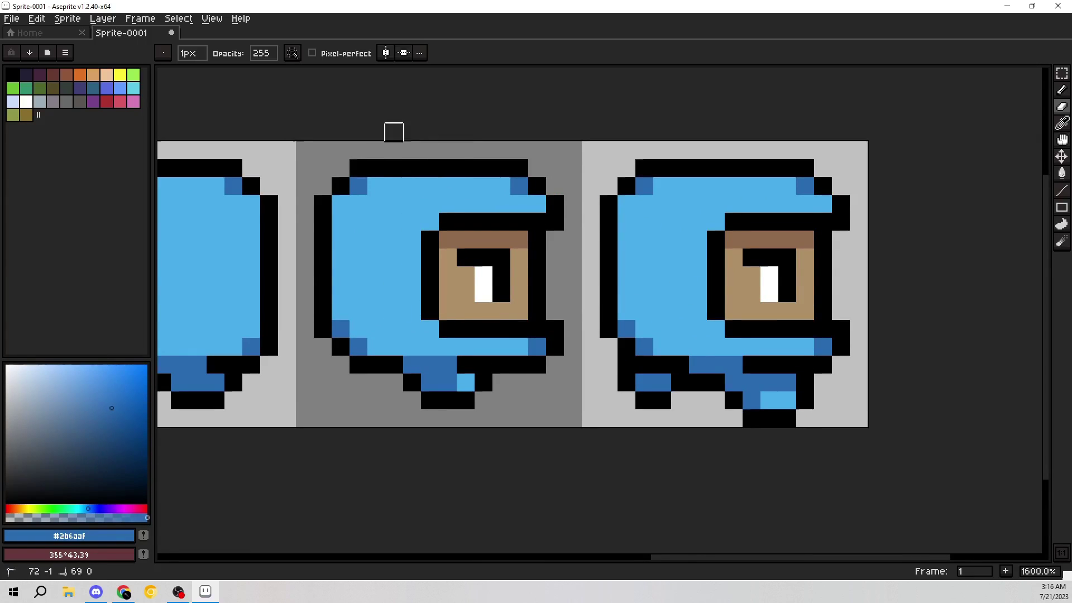
Choose red from the palette, try erasing across the fifth frame, and undo the erasure.
key(v)
click(108, 101)
key(e)
drag(502, 168, 447, 382)
key(ctrl+z)
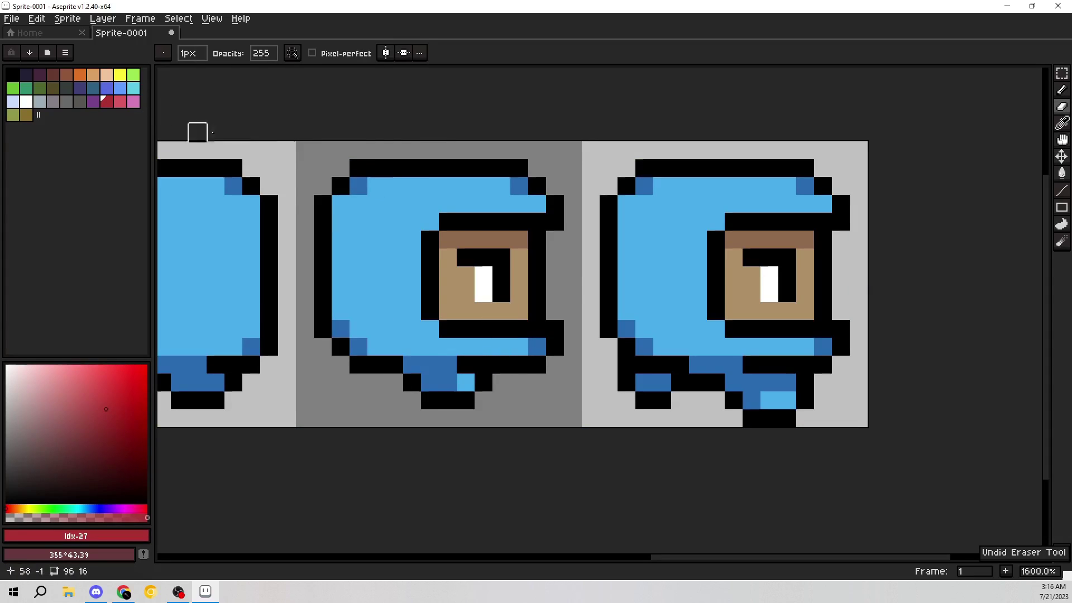
Try marking the area along the top of the side-facing frames with red pencil strokes, and undo the strokes.
key(b)
drag(466, 168, 420, 156)
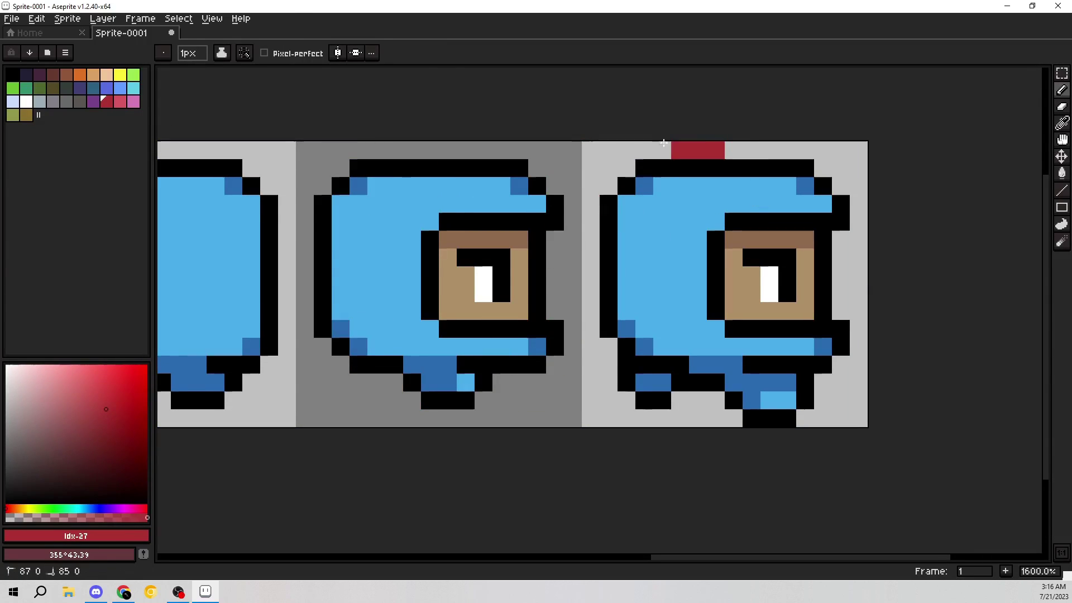
key(ctrl+z)
scroll(807, 275, right, 3)
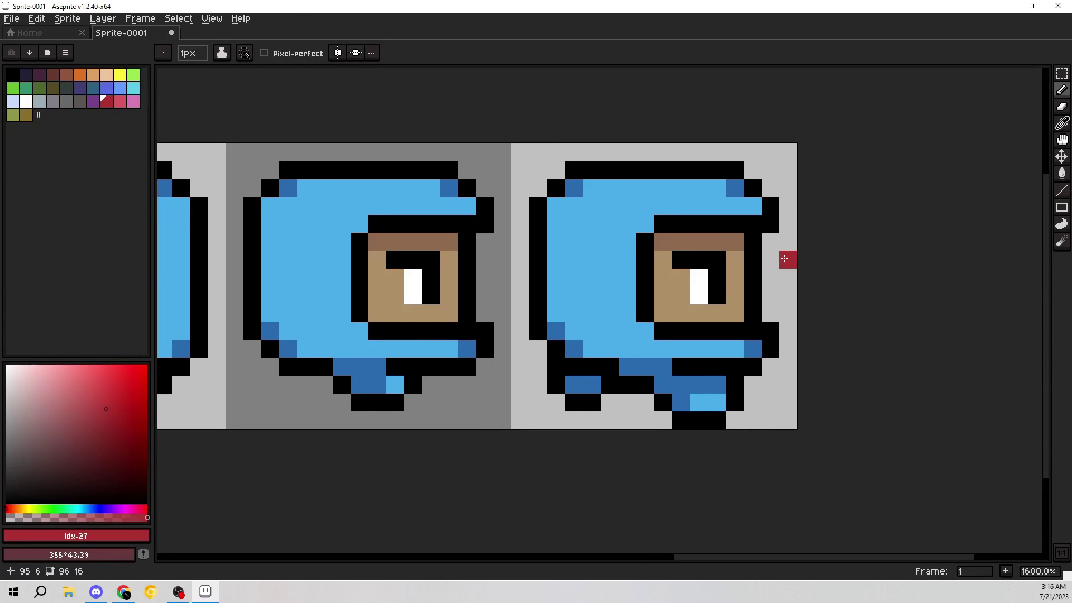
drag(739, 246, 622, 215)
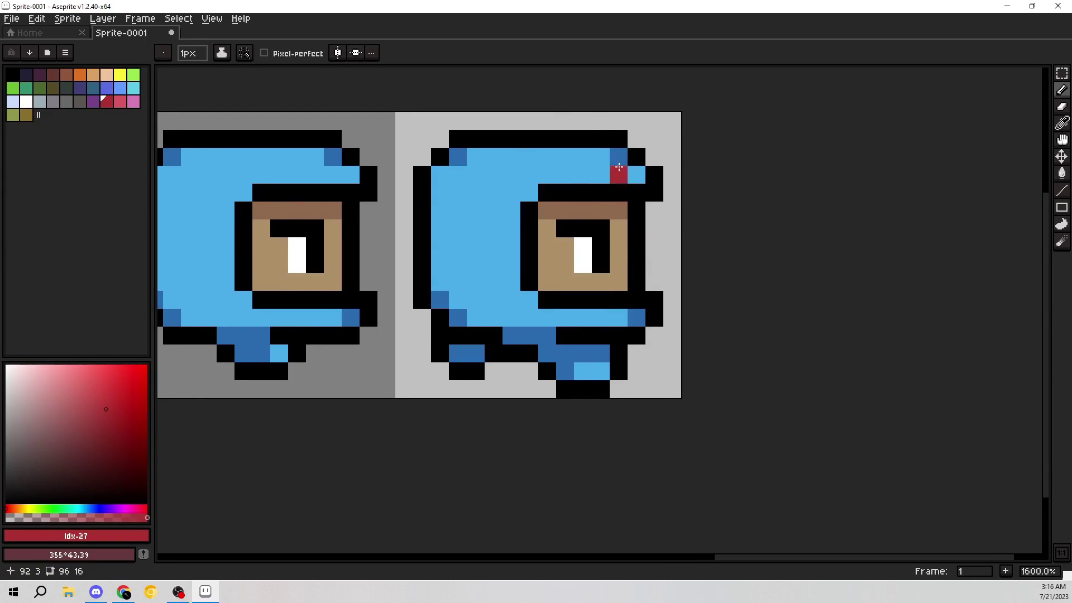
mouse_move(601, 139)
mouse_down()
mouse_move(567, 130)
mouse_move(440, 139)
mouse_up()
key(ctrl+z)
key(ctrl+z)
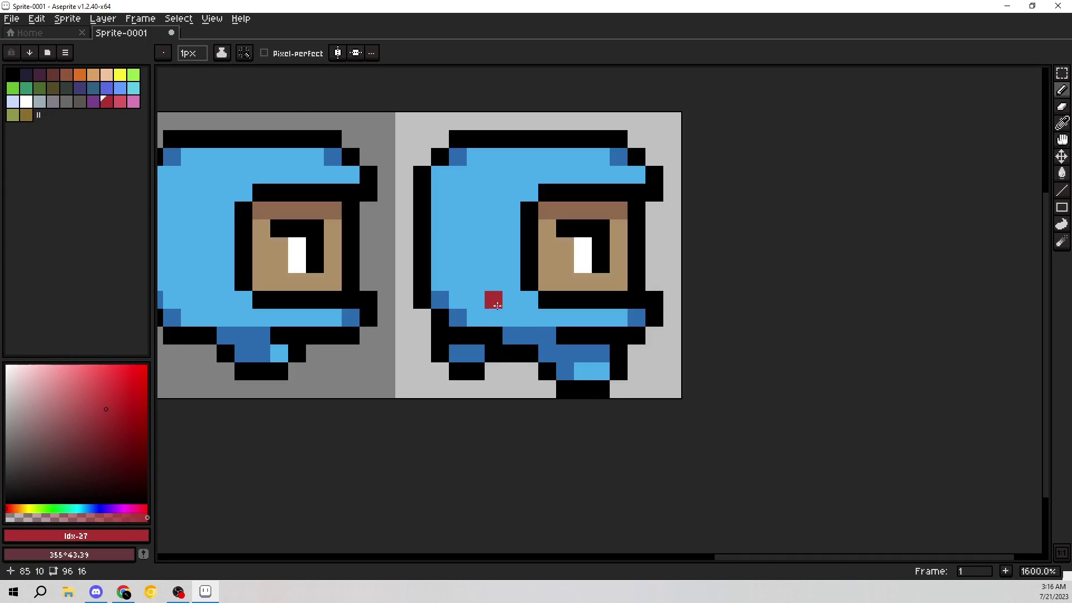
Paint the blue strip between the sixth frame's feet black and add two dark blue pixels above the rear foot.
key(e)
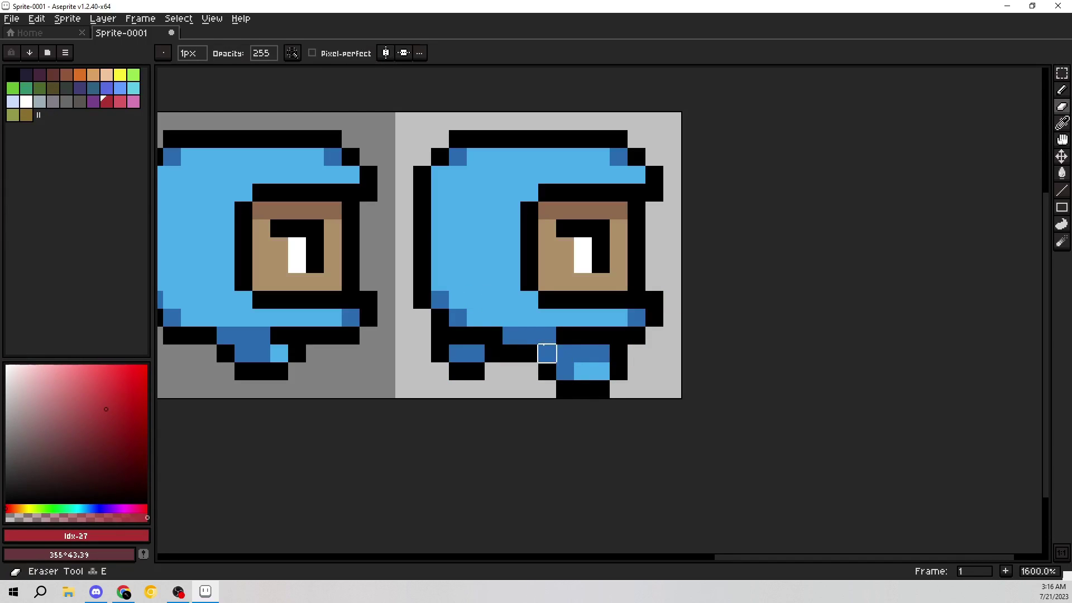
alt+click(572, 336)
key(b)
drag(549, 337, 506, 337)
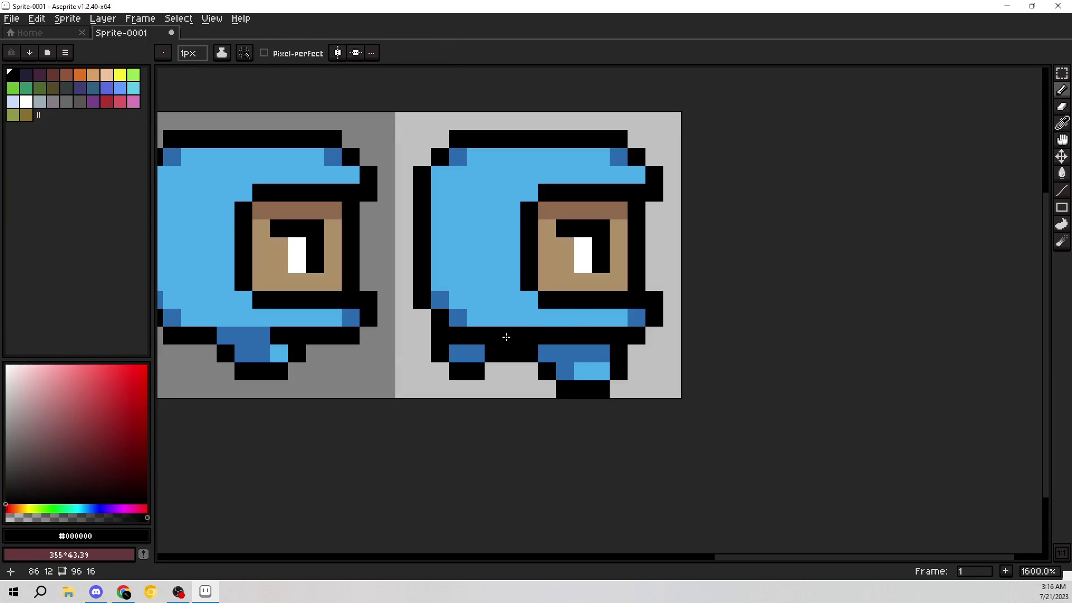
alt+click(478, 345)
click(494, 336)
click(476, 336)
scroll(651, 324, down, 4)
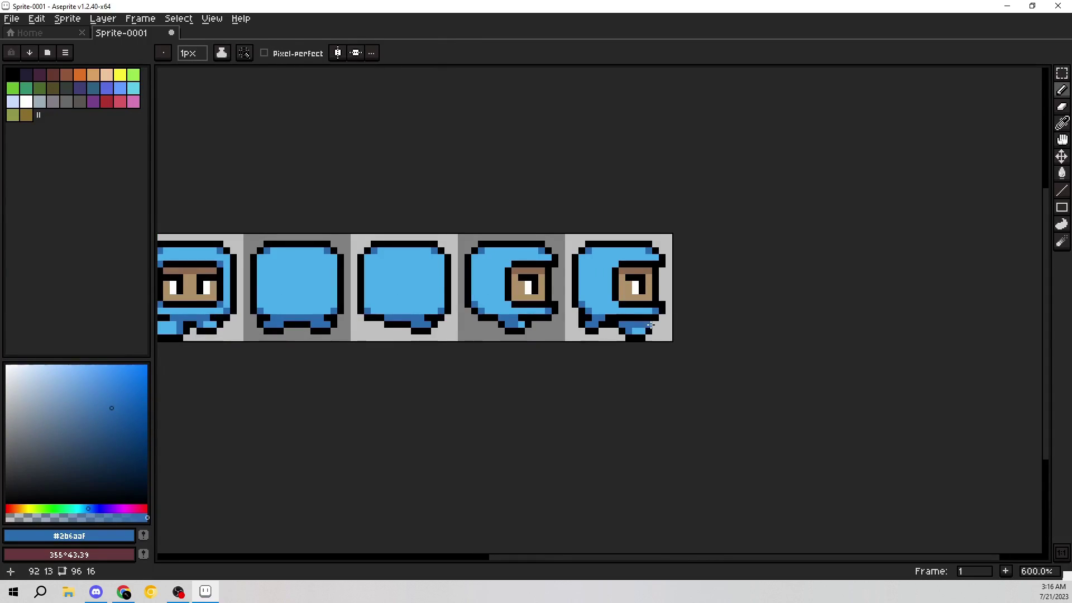
Select the 4×3 pixel area around the sixth frame's rear foot and stretch it to 6×4 pixels.
scroll(650, 324, up, 4)
key(m)
drag(438, 307, 506, 360)
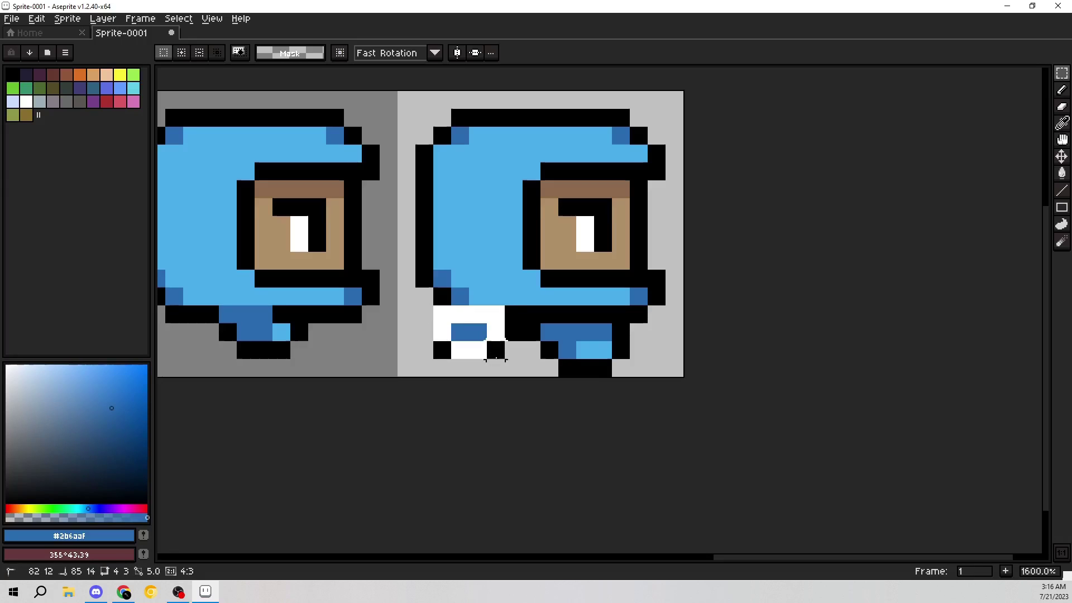
drag(432, 361, 395, 379)
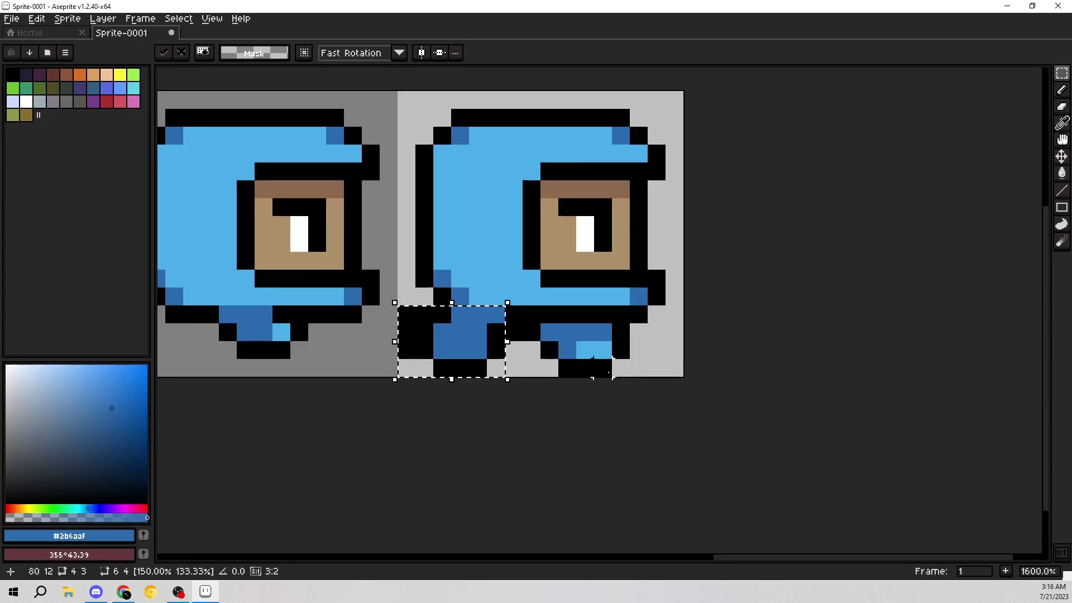
Select the sixth frame's front foot, shrink it to 4×2 pixels, and shift it one pixel forward.
drag(620, 370, 549, 333)
drag(633, 380, 616, 362)
drag(567, 334, 584, 333)
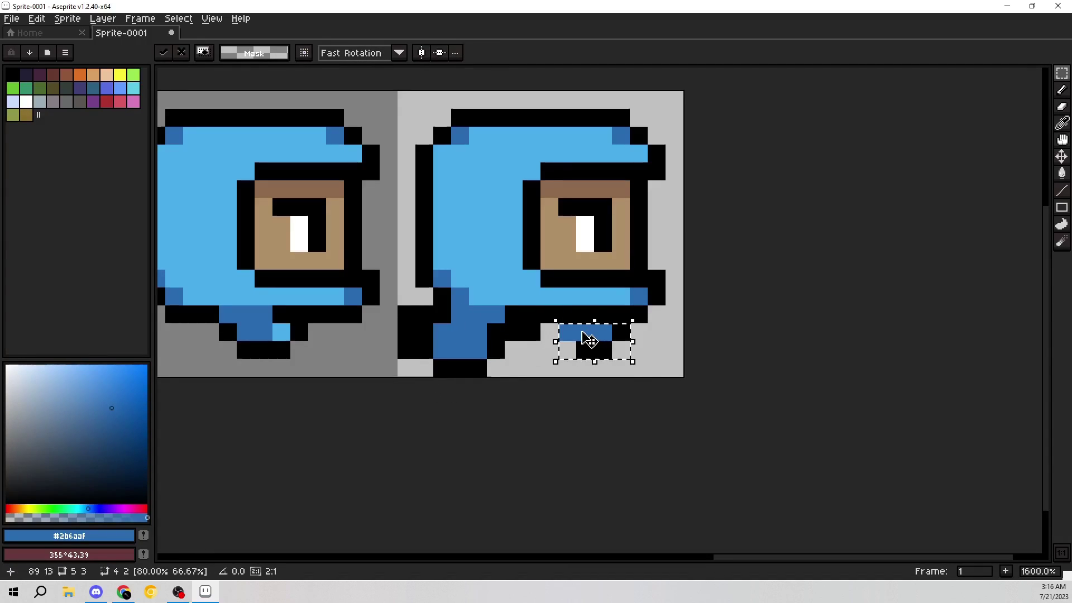
Move the 8×4 pixel area around the sixth frame's rear leg one pixel forward and erase the surplus black column behind it.
drag(400, 304, 545, 380)
drag(491, 342, 509, 342)
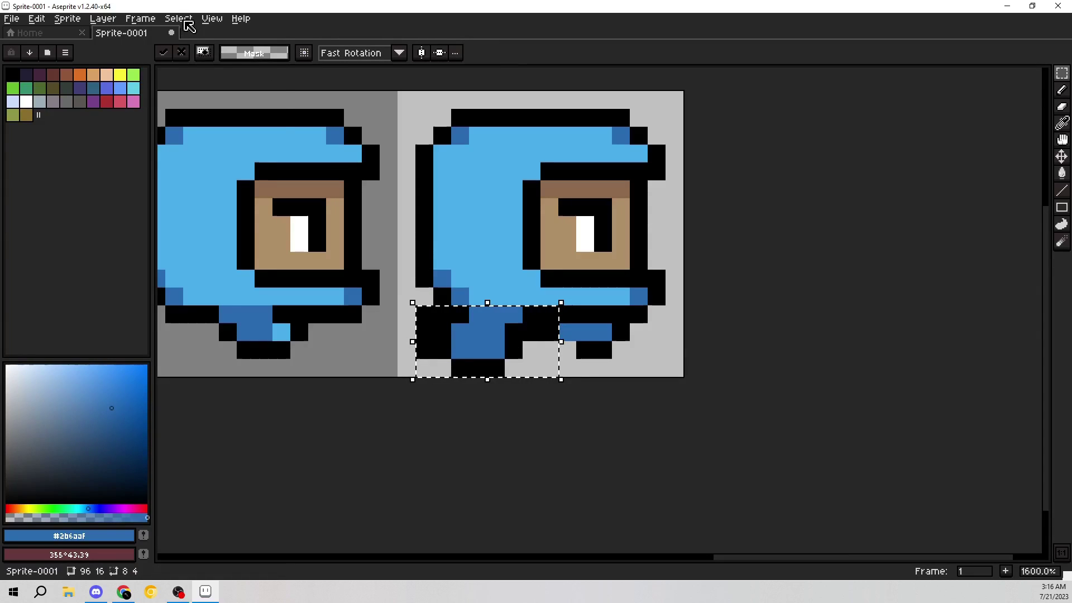
click(185, 22)
click(188, 47)
key(e)
drag(425, 314, 424, 366)
scroll(604, 320, down, 5)
scroll(591, 320, up, 4)
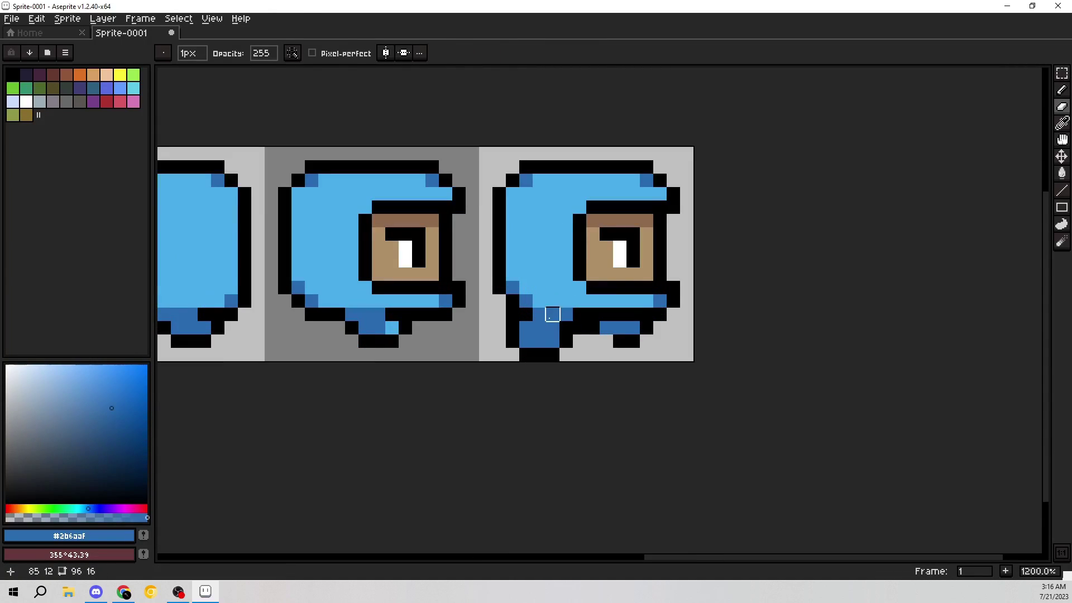
Sample the body's light blue #49adea and paint it over the sixth frame's rear leg, keeping a dark blue shaded edge.
scroll(552, 314, up, 1)
key(i)
click(575, 292)
key(b)
drag(556, 312, 534, 350)
scroll(607, 286, down, 6)
scroll(632, 301, up, 2)
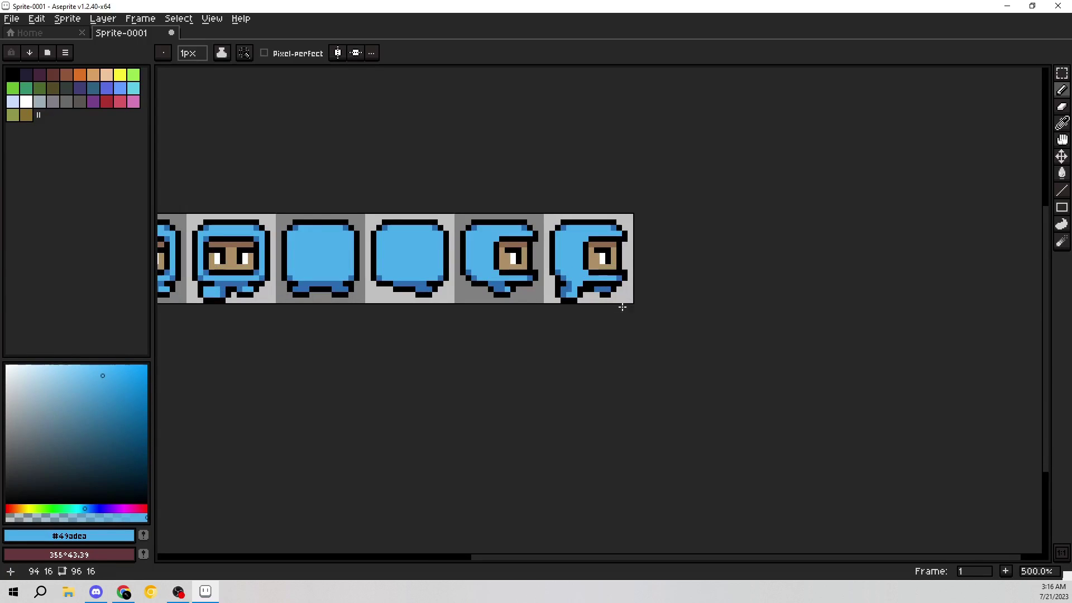
Undo the sixth frame's leg and foot rework back to its original feet, and clear the remaining 16×16 pixel selection.
scroll(609, 281, up, 5)
key(ctrl+z)
key(ctrl+z)
key(ctrl+z)
key(ctrl+z)
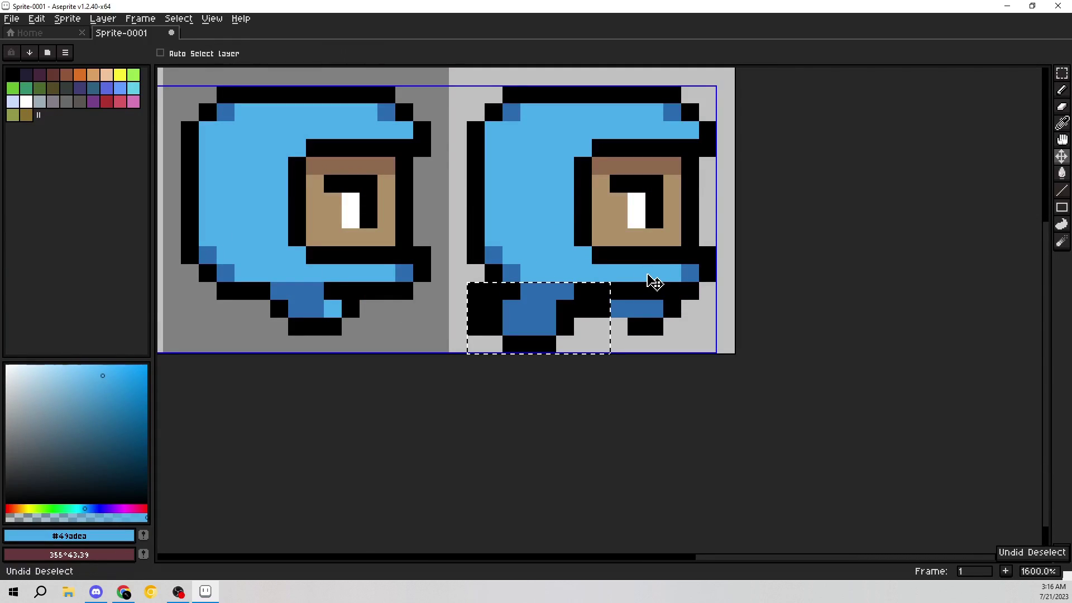
key(ctrl+z)
key(ctrl+z)
key(ctrl+z)
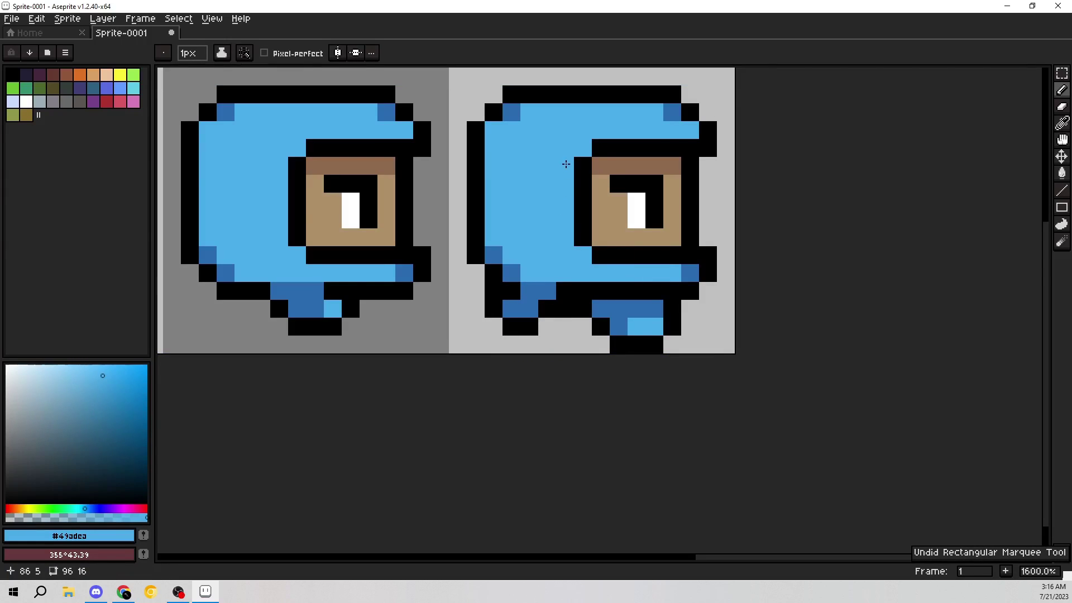
scroll(568, 163, down, 2)
key(ctrl+z)
key(ctrl+z)
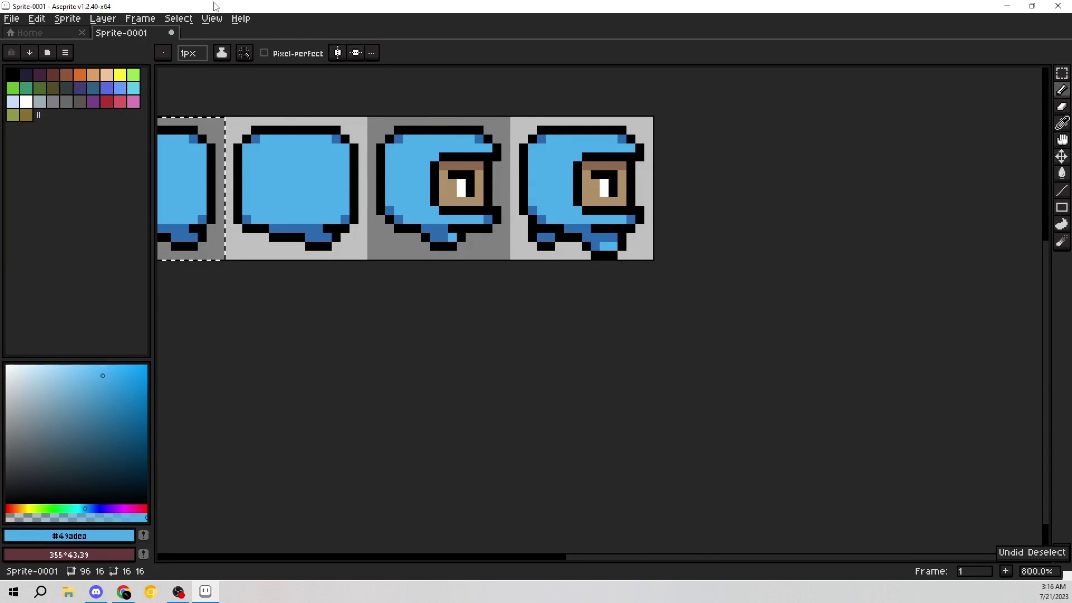
click(185, 18)
click(201, 53)
scroll(589, 273, up, 2)
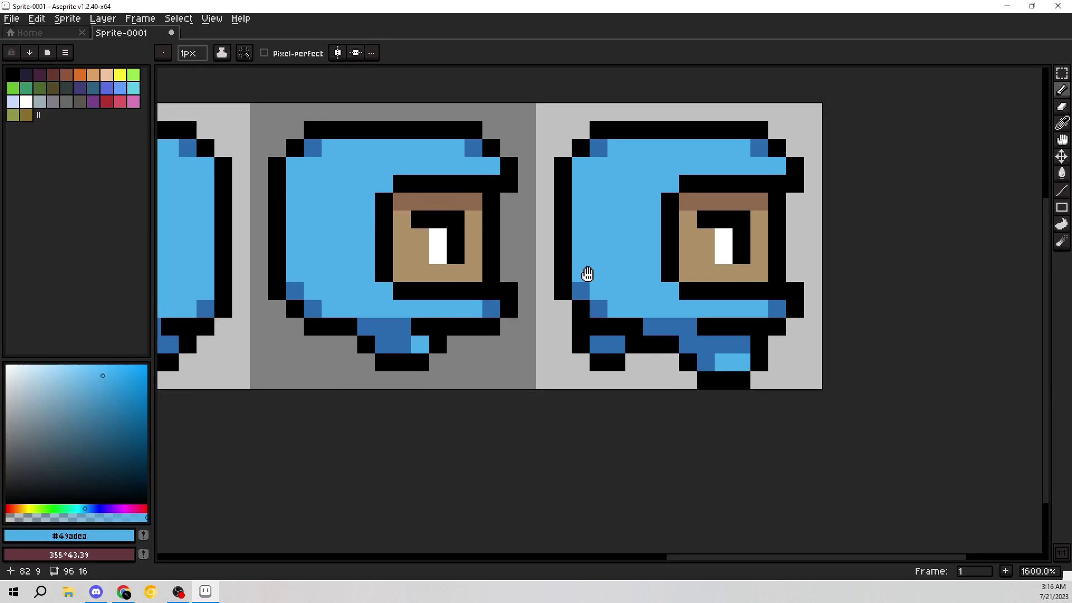
key(m)
drag(265, 128, 831, 407)
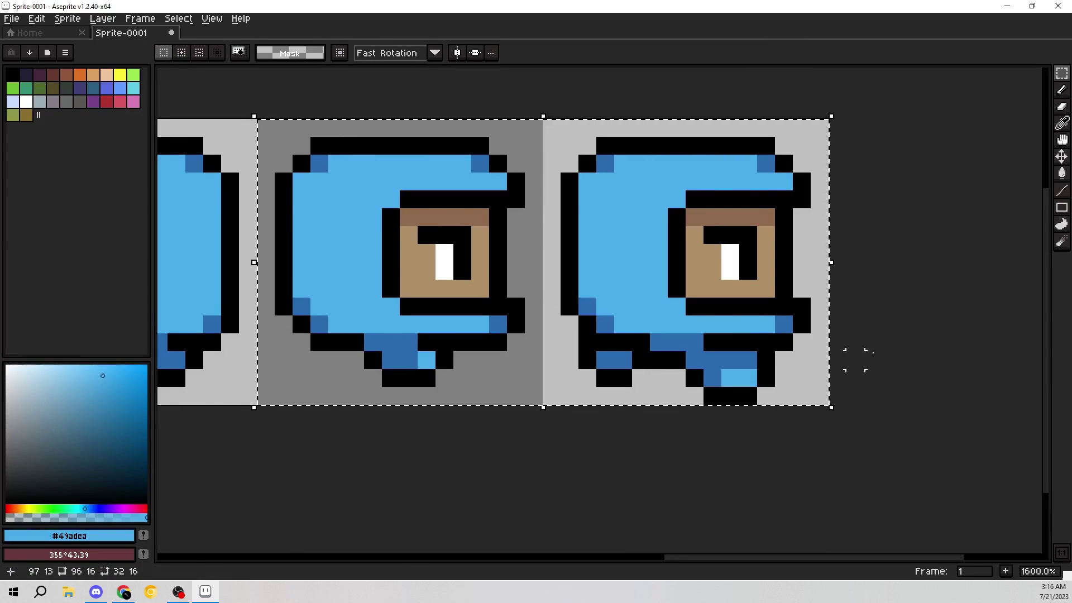
click(891, 342)
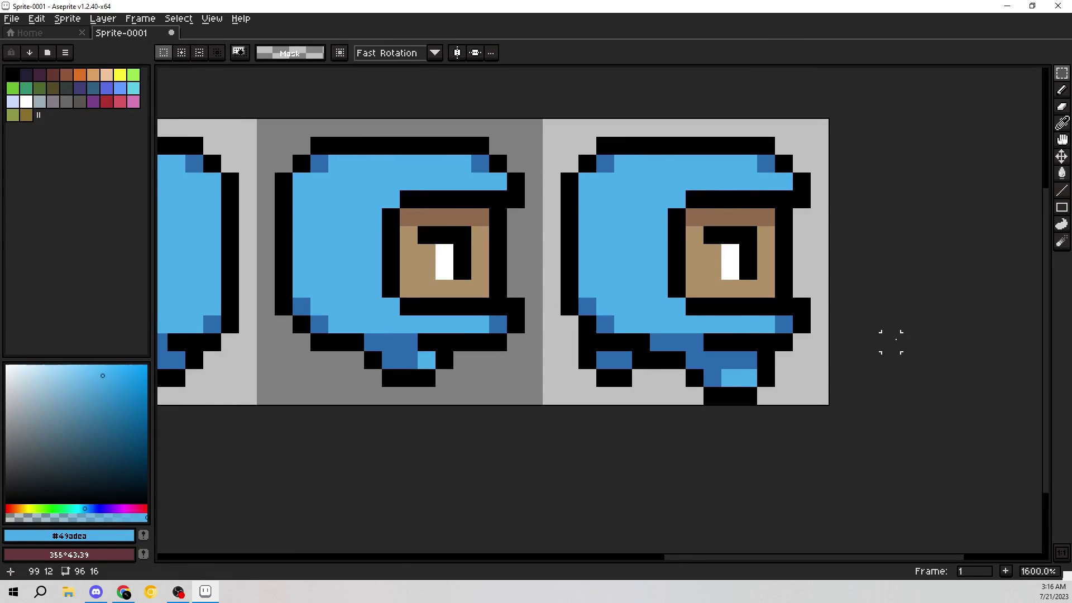
Examine all six frames of the sprite sheet, comparing the front, back and side poses and their feet up close.
scroll(891, 324, down, 4)
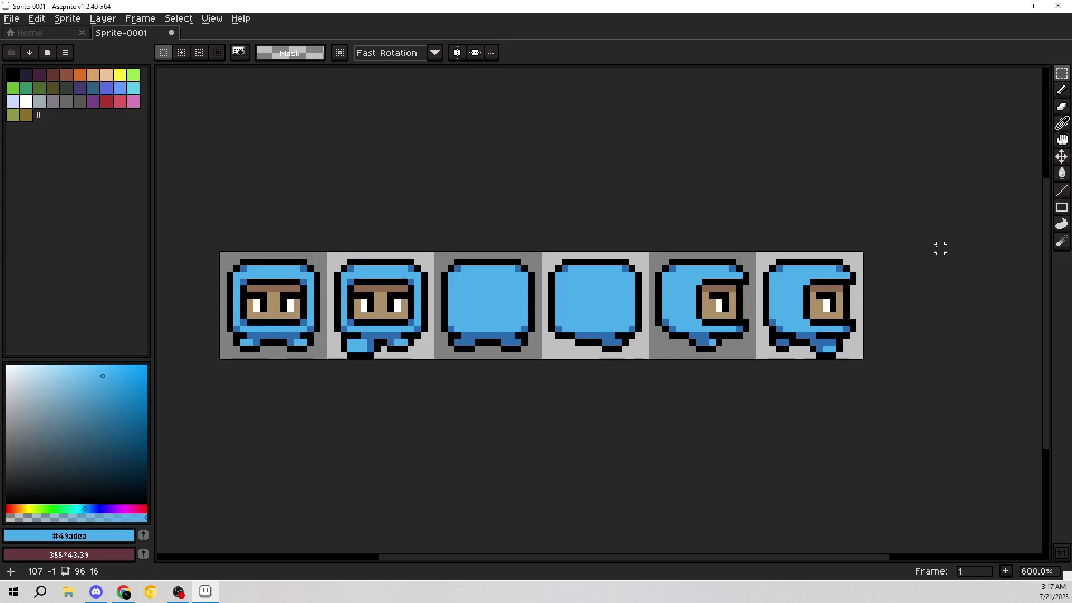
drag(525, 356, 527, 271)
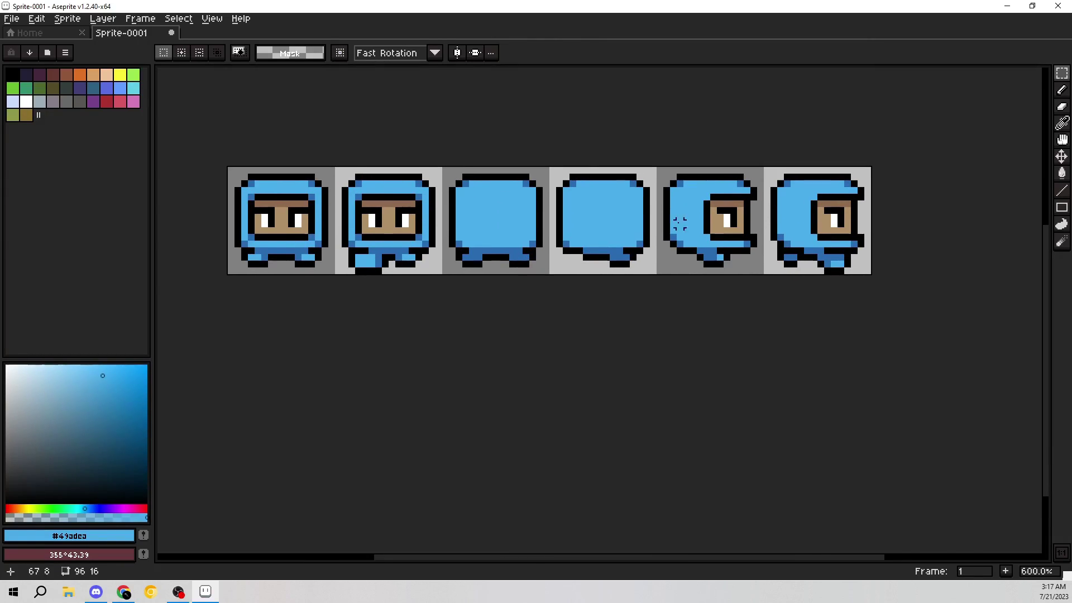
drag(680, 245, 710, 314)
drag(464, 345, 603, 375)
scroll(525, 403, up, 2)
drag(528, 405, 628, 467)
scroll(703, 447, up, 1)
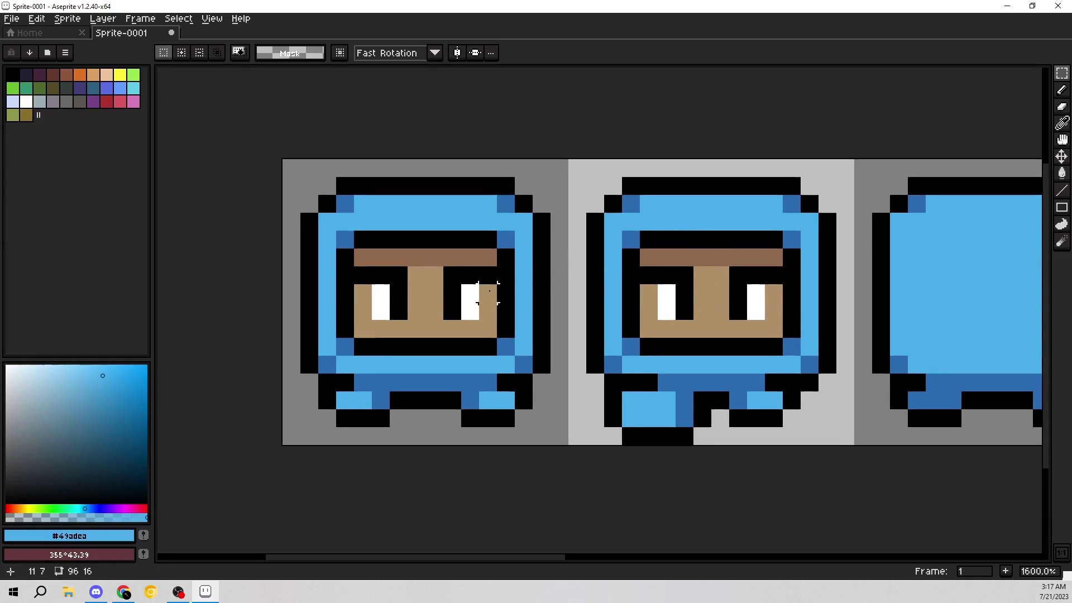
scroll(827, 313, down, 2)
drag(841, 325, 724, 328)
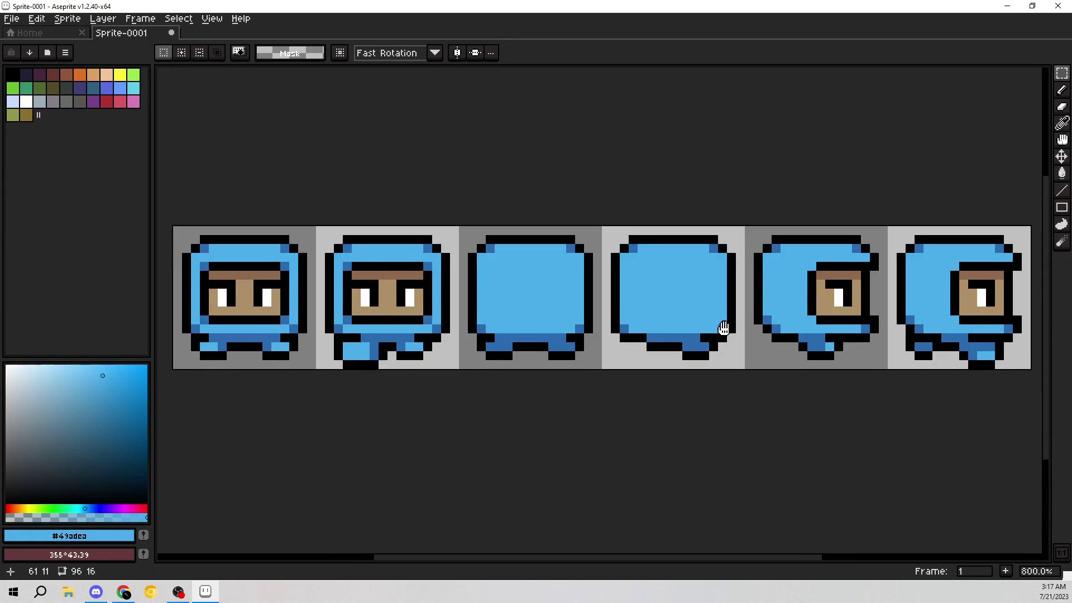